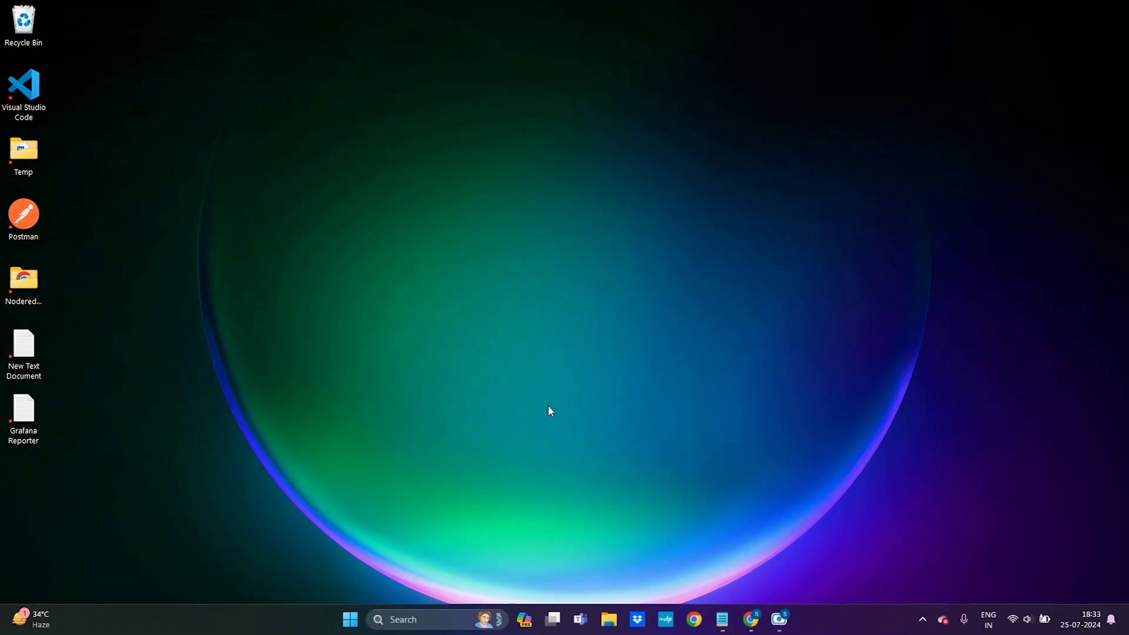
# Step: Launch Command Prompt by searching Windows for 'cmd'
pyautogui.click(427, 619)
pyautogui.write('cmd')
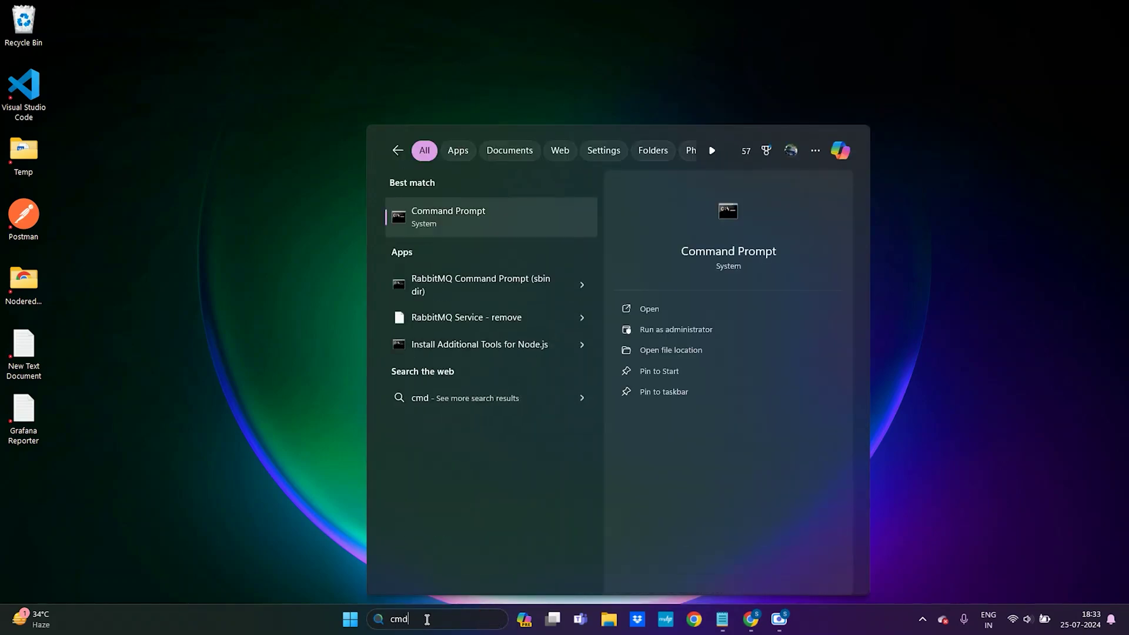
pyautogui.press('Return')
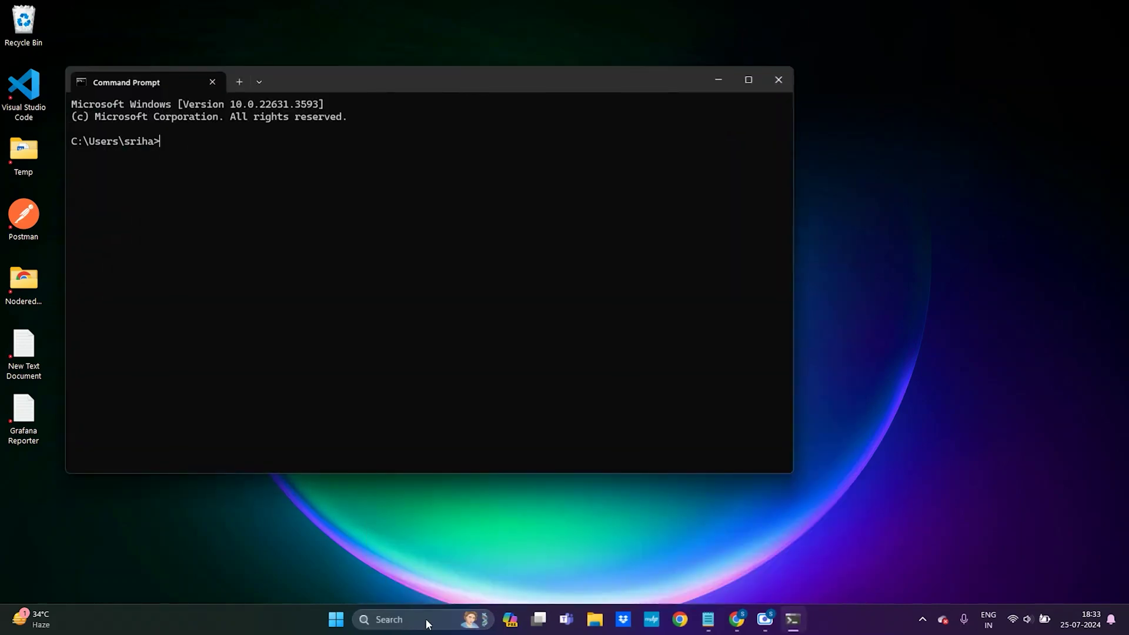
# Step: Copy the go get github.com/IzakMarais/reporter/... line from the notes and run it in Command Prompt
pyautogui.click(708, 619)
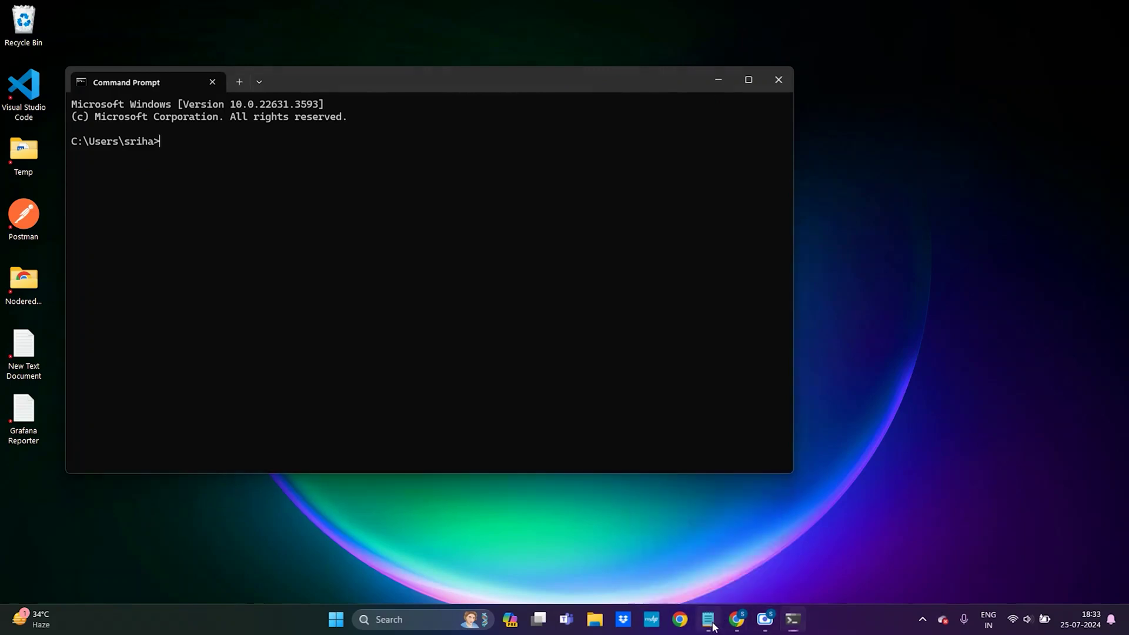
pyautogui.click(26, 59)
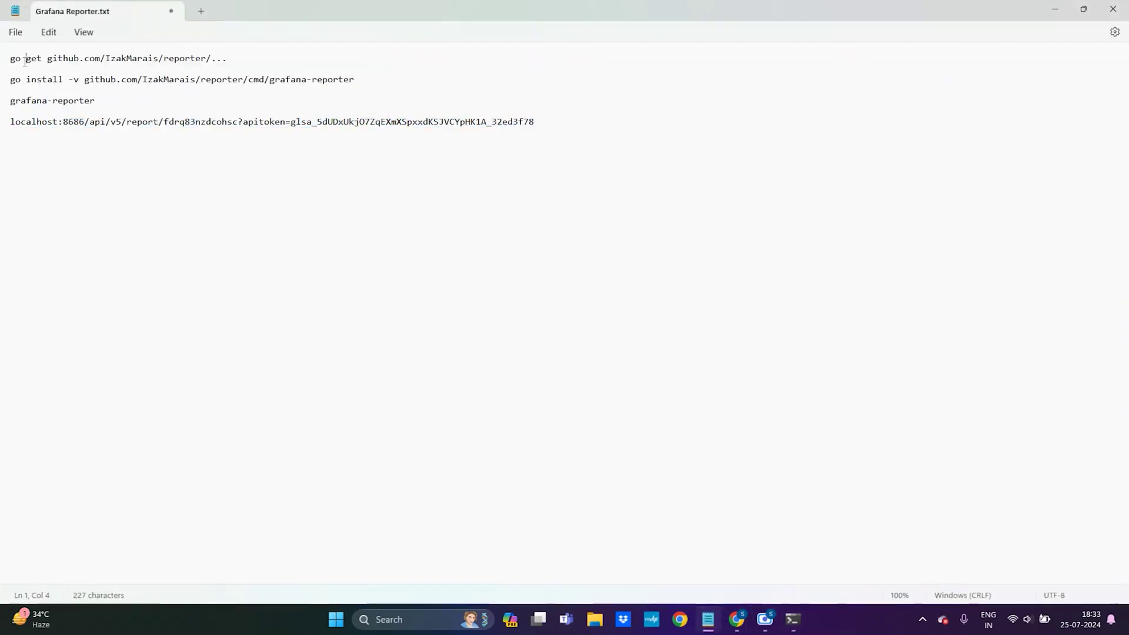
pyautogui.tripleClick(3, 64)
pyautogui.rightClick(188, 61)
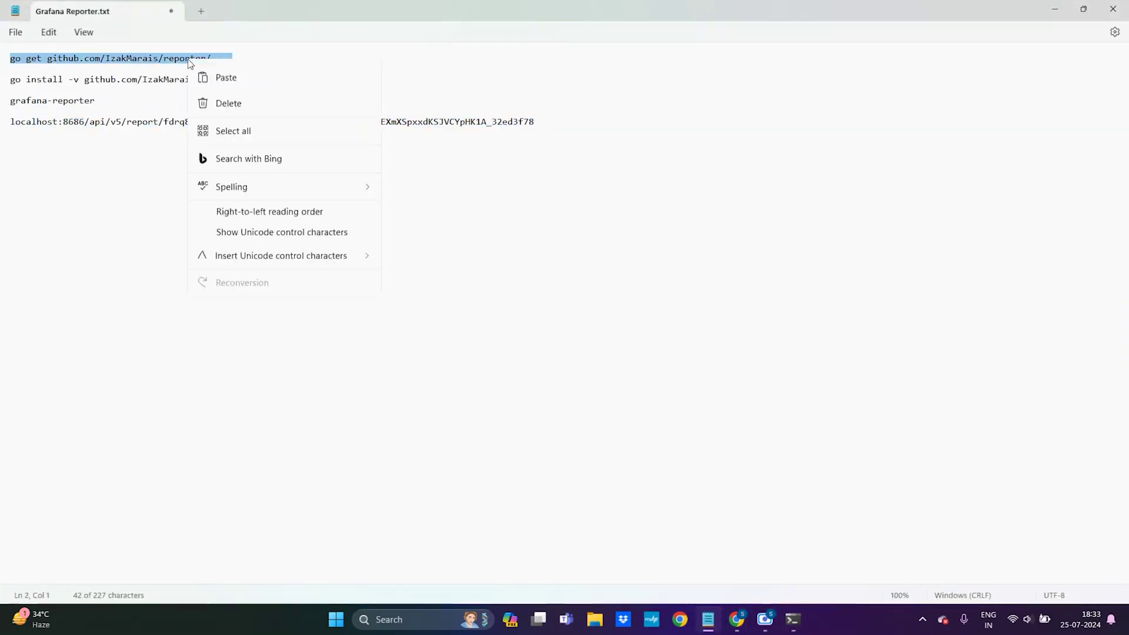
pyautogui.click(226, 126)
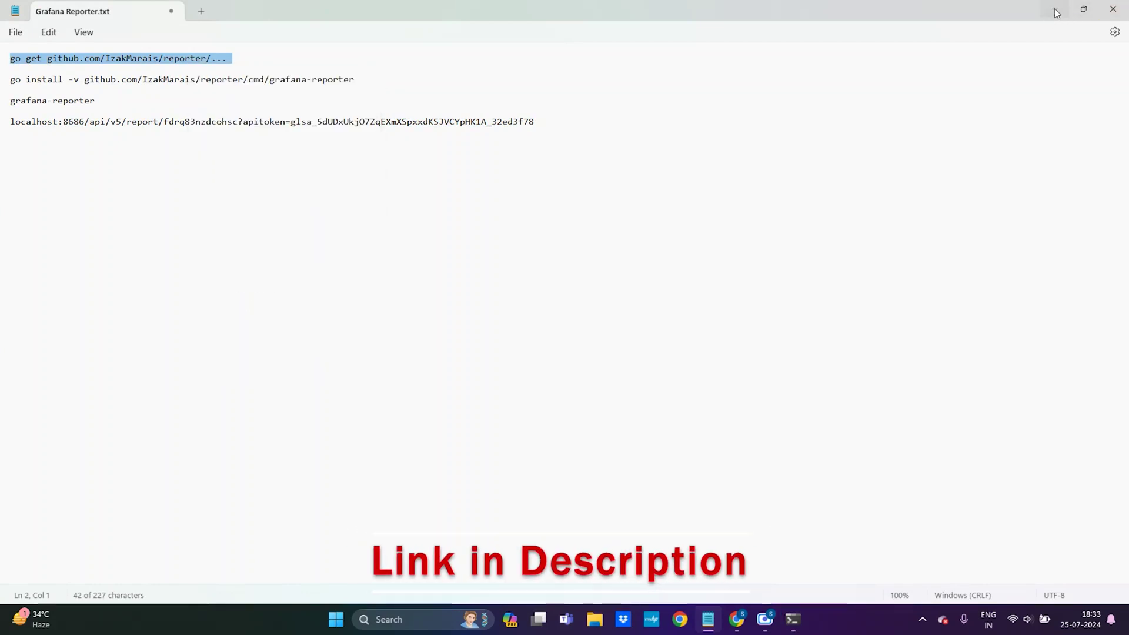
pyautogui.click(1053, 8)
pyautogui.hotkey('ctrl', 'v')
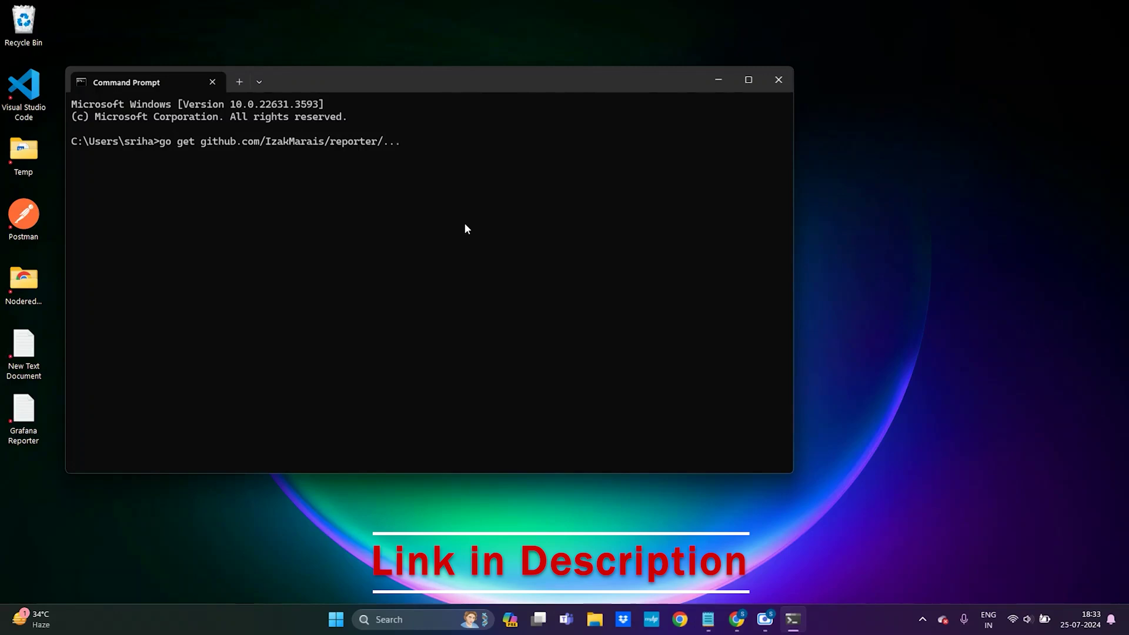
pyautogui.press('Return')
# Step: Copy the go install command line from the Grafana Reporter notes
pyautogui.hotkey('alt', 'Tab')
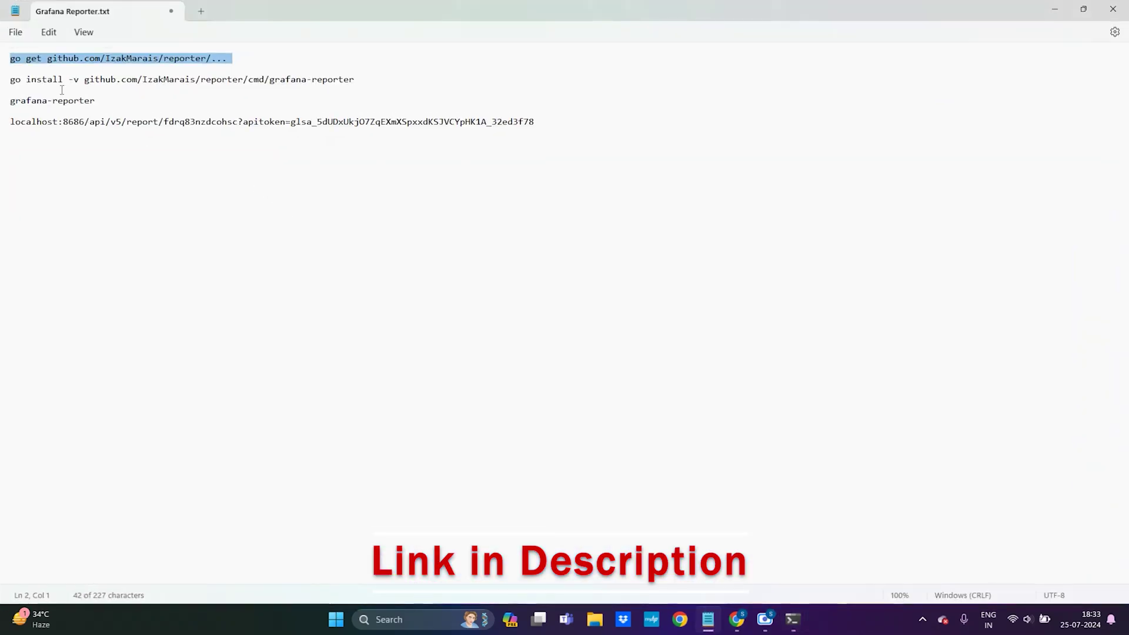
pyautogui.moveTo(360, 79); pyautogui.dragTo(7, 89)
pyautogui.rightClick(340, 80)
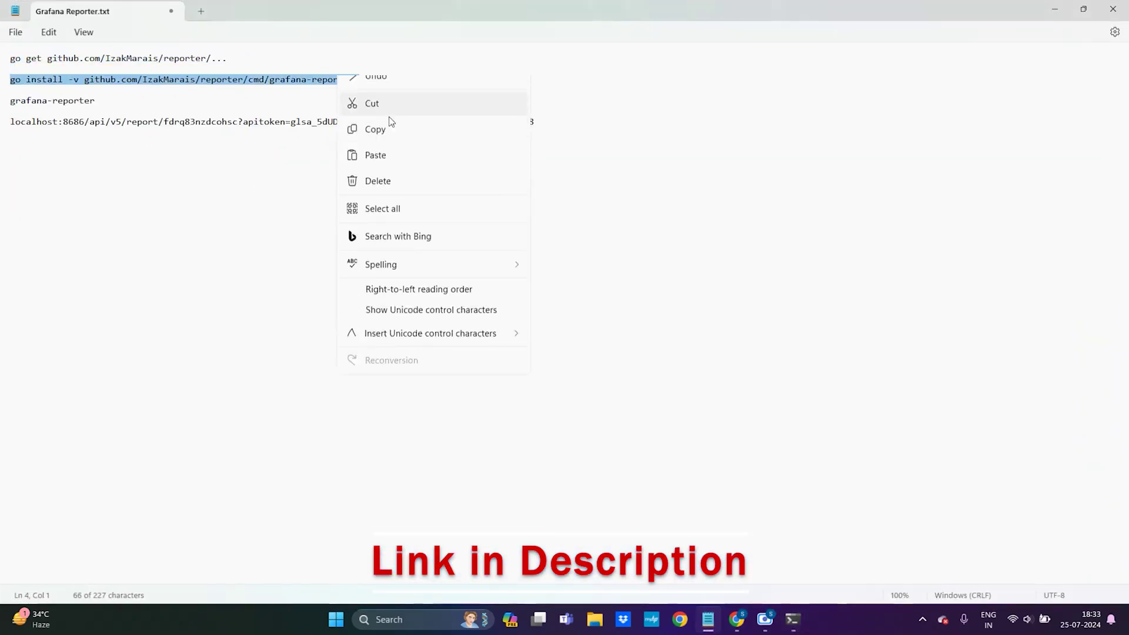
pyautogui.click(390, 147)
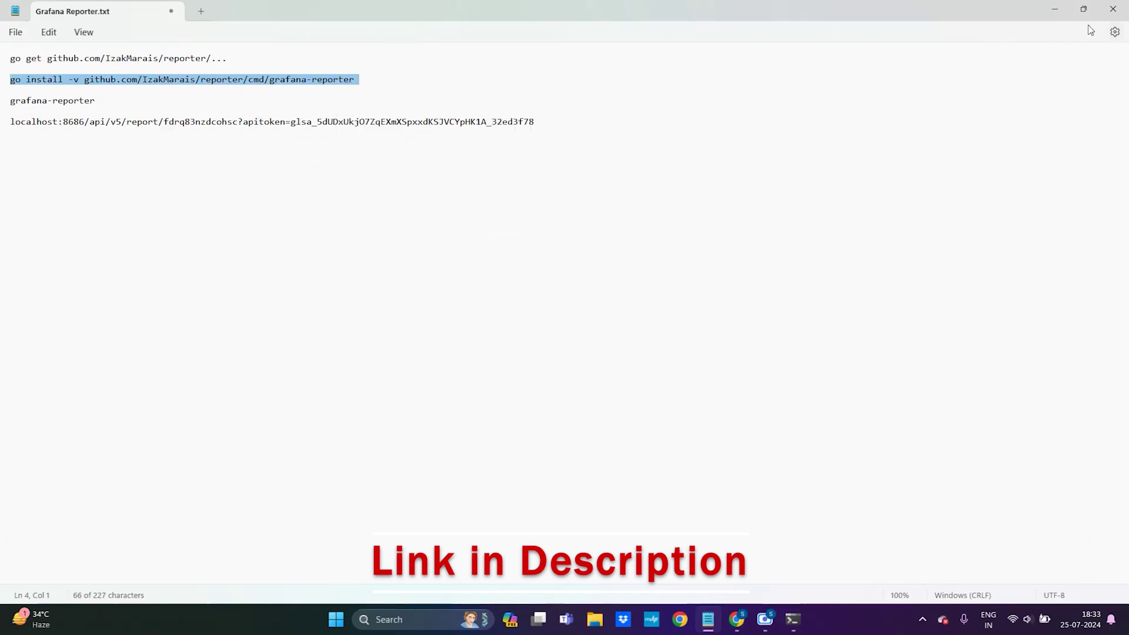
pyautogui.click(1063, 8)
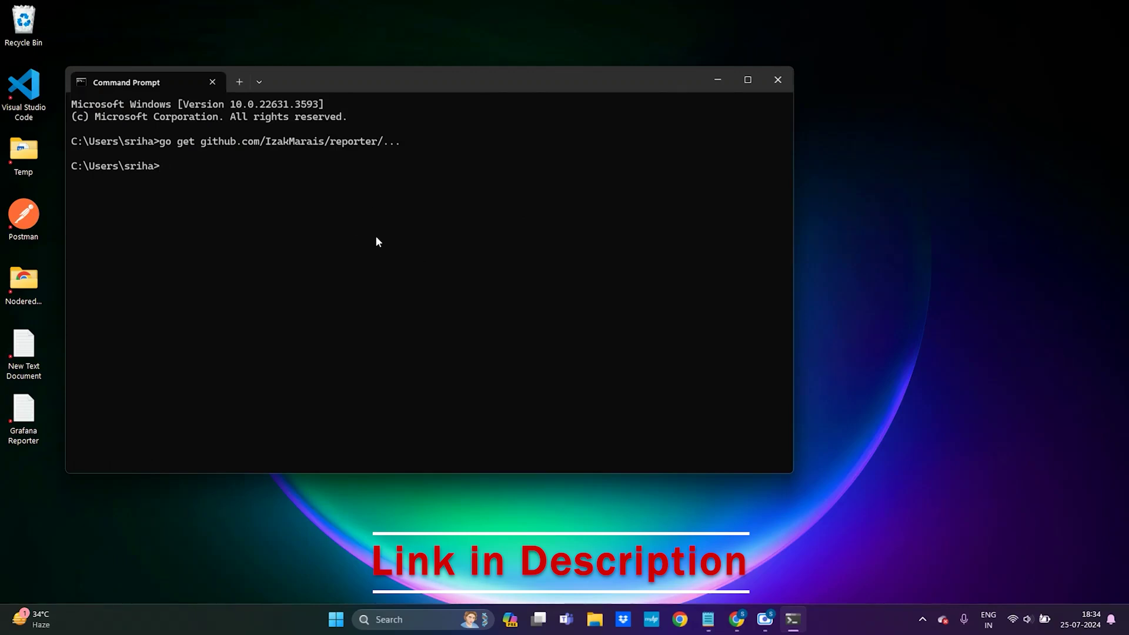
# Step: Run go install, then start grafana-reporter serving at :8686 and minimize the window
pyautogui.hotkey('ctrl', 'v')
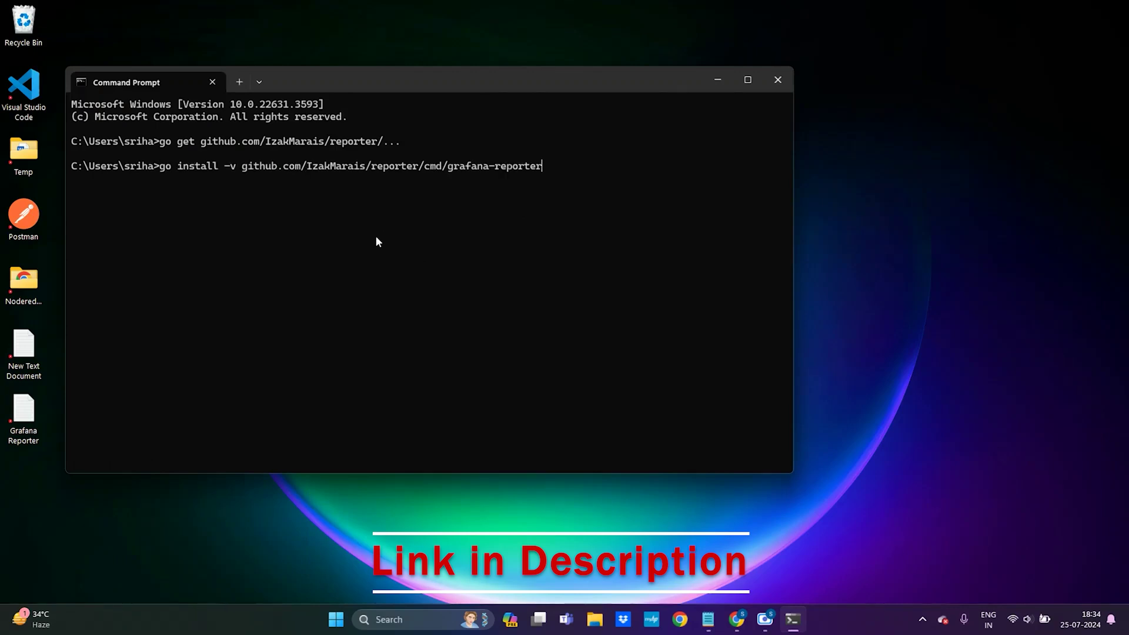
pyautogui.press('Return')
pyautogui.write('grafana-')
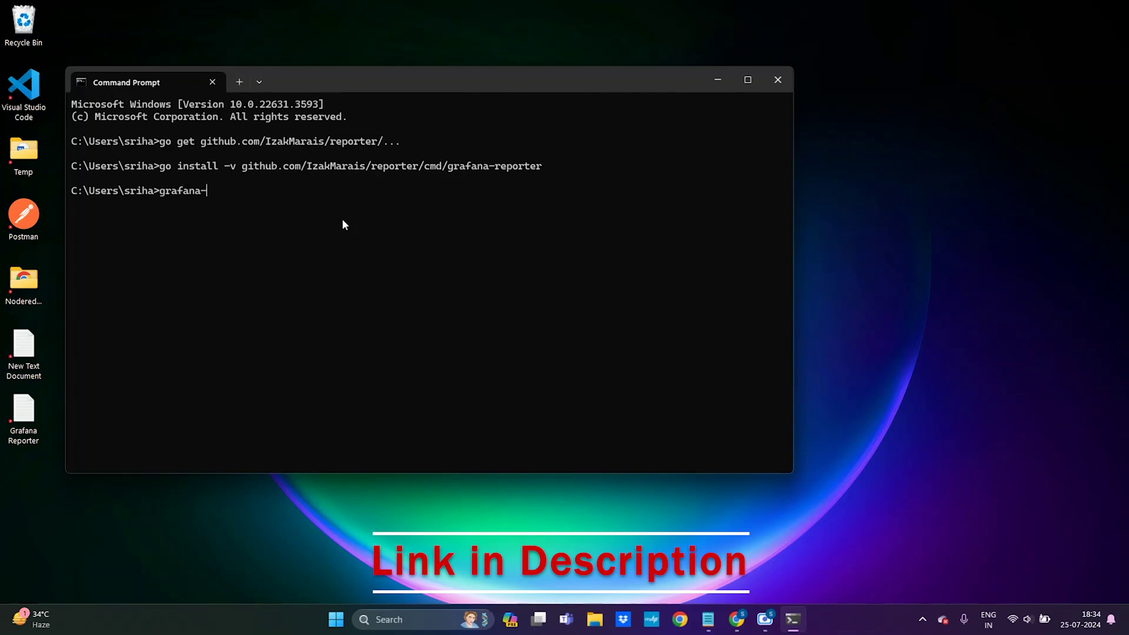
pyautogui.write('rporter')
pyautogui.press('BackSpace')
pyautogui.press('BackSpace')
pyautogui.press('BackSpace')
pyautogui.press('BackSpace')
pyautogui.press('BackSpace')
pyautogui.press('BackSpace')
pyautogui.write('eporter')
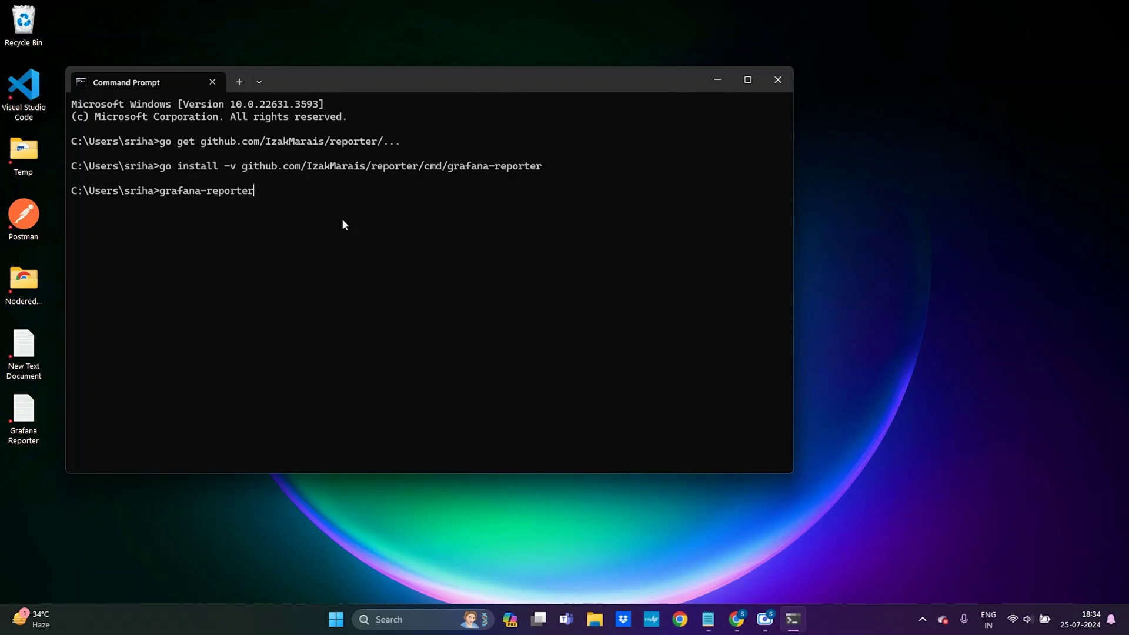
pyautogui.press('Return')
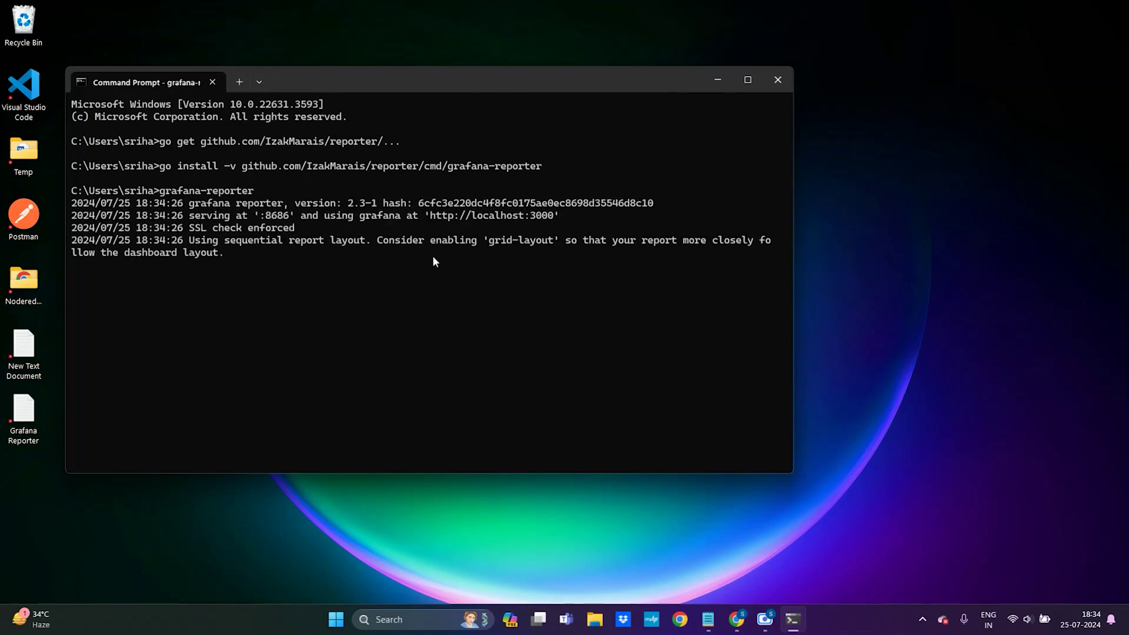
pyautogui.click(716, 80)
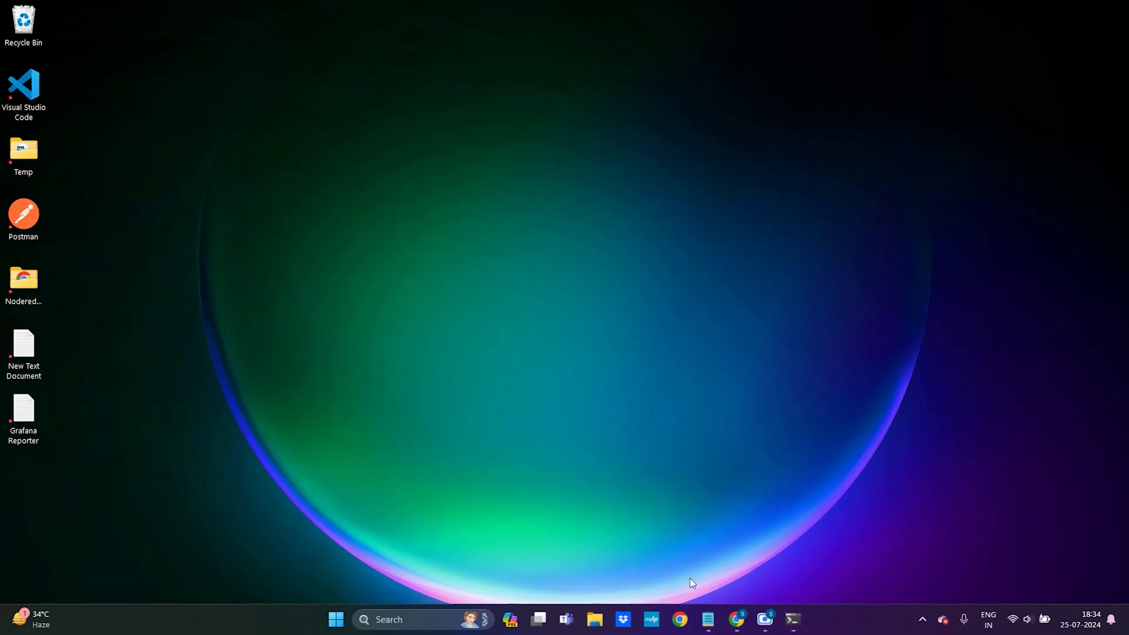
# Step: Maximize the Chrome window and load localhost:8686 to confirm the reporter responds
pyautogui.moveTo(735, 617)
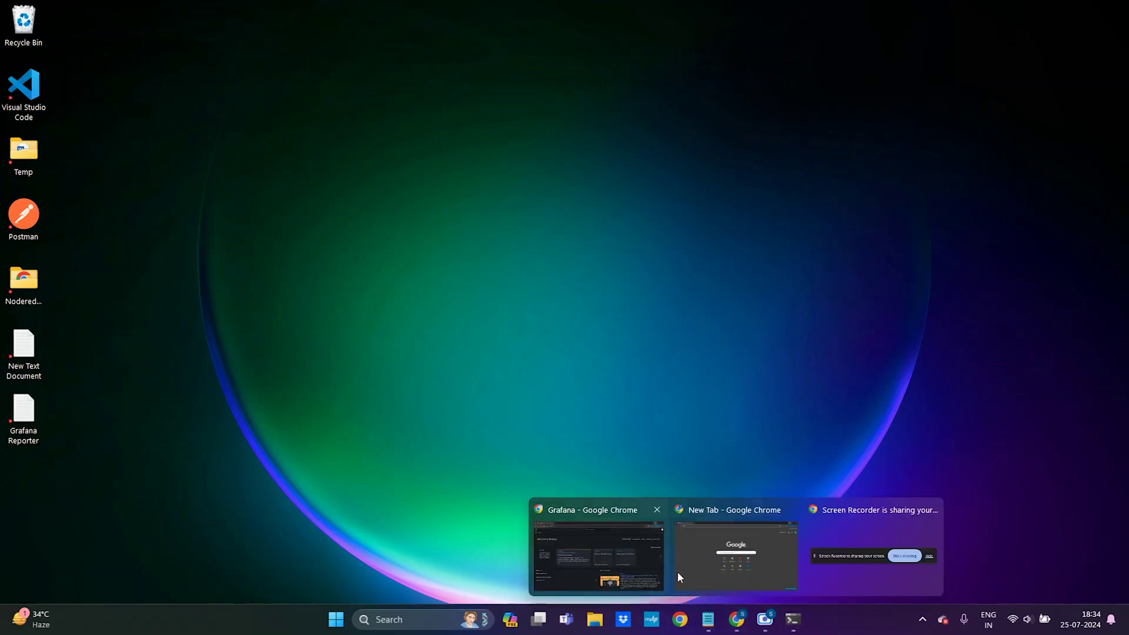
pyautogui.moveTo(676, 571)
pyautogui.click(716, 556)
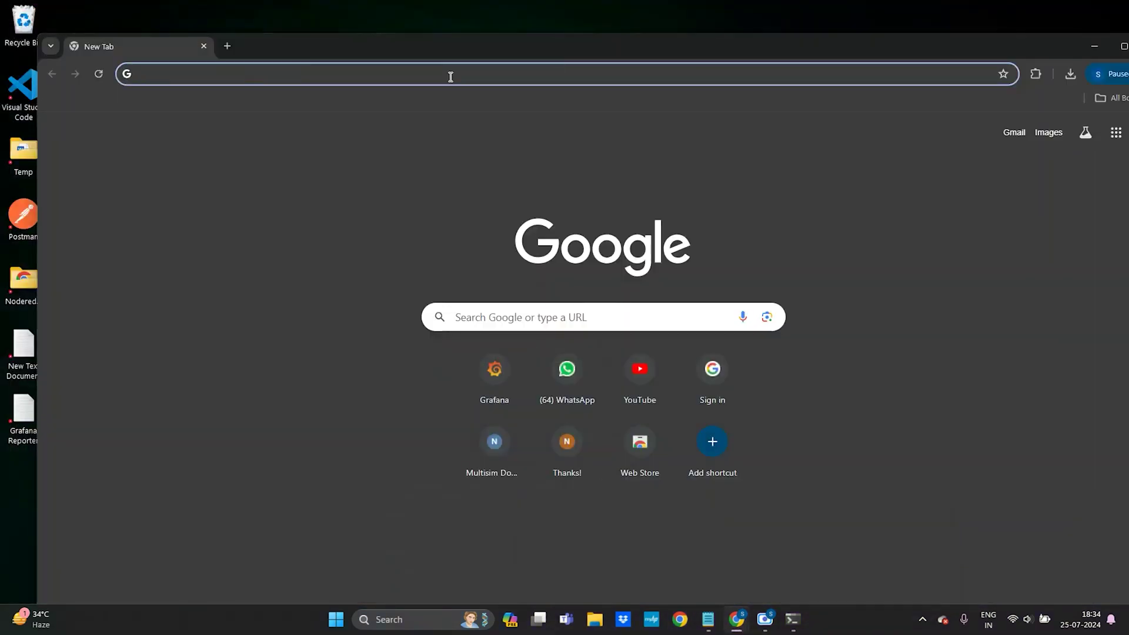
pyautogui.click(1124, 47)
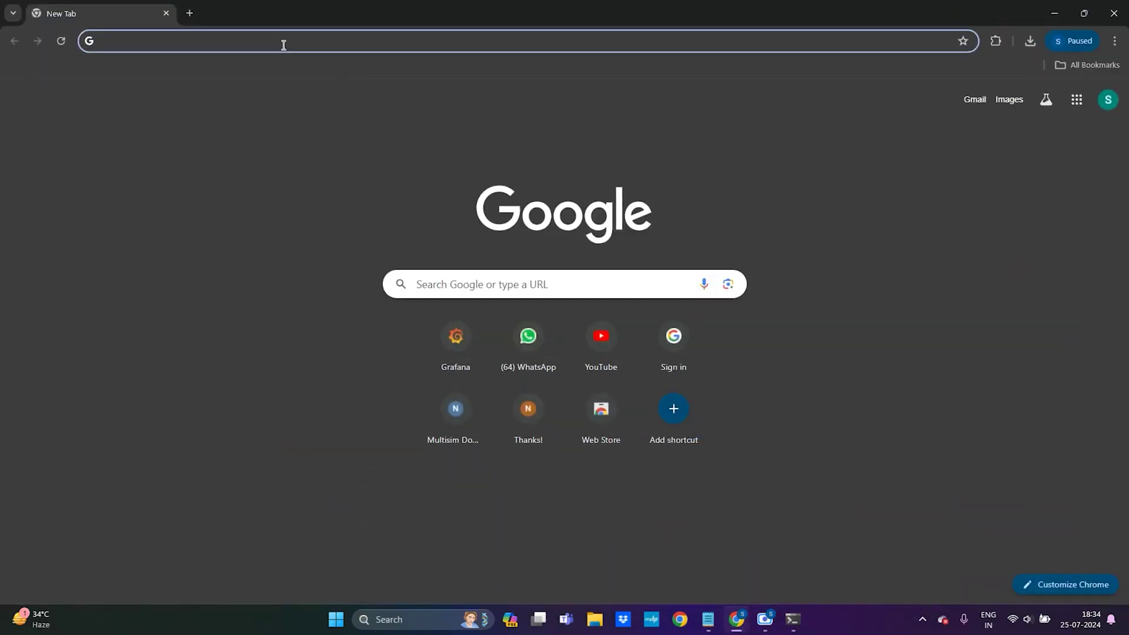
pyautogui.click(283, 46)
pyautogui.write('localhost:3000')
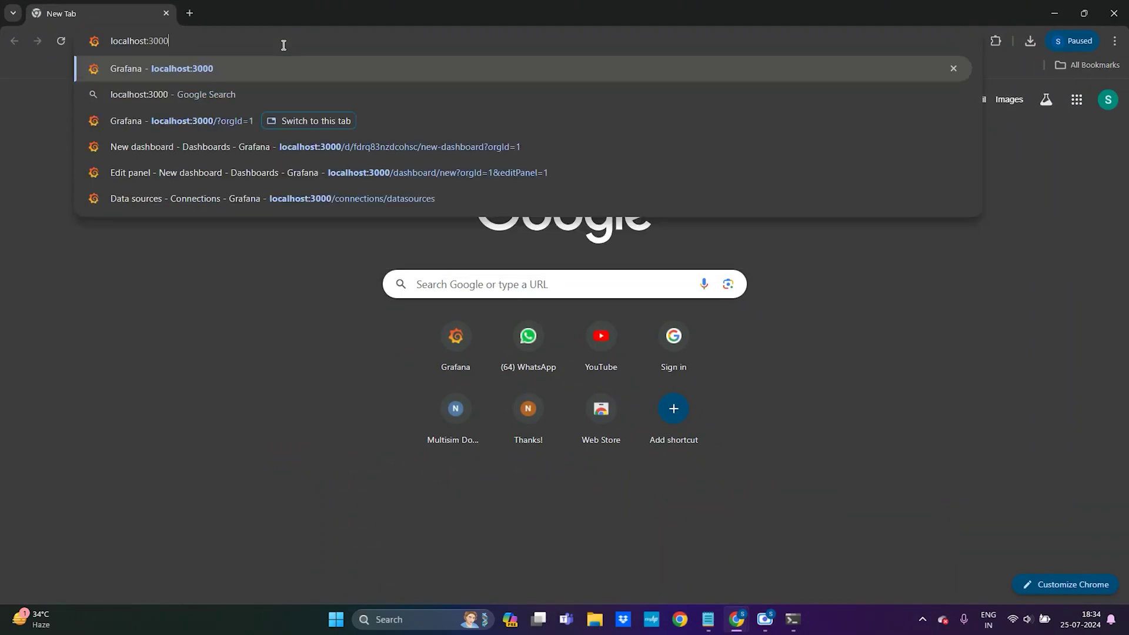
pyautogui.press('BackSpace')
pyautogui.press('BackSpace')
pyautogui.press('BackSpace')
pyautogui.press('BackSpace')
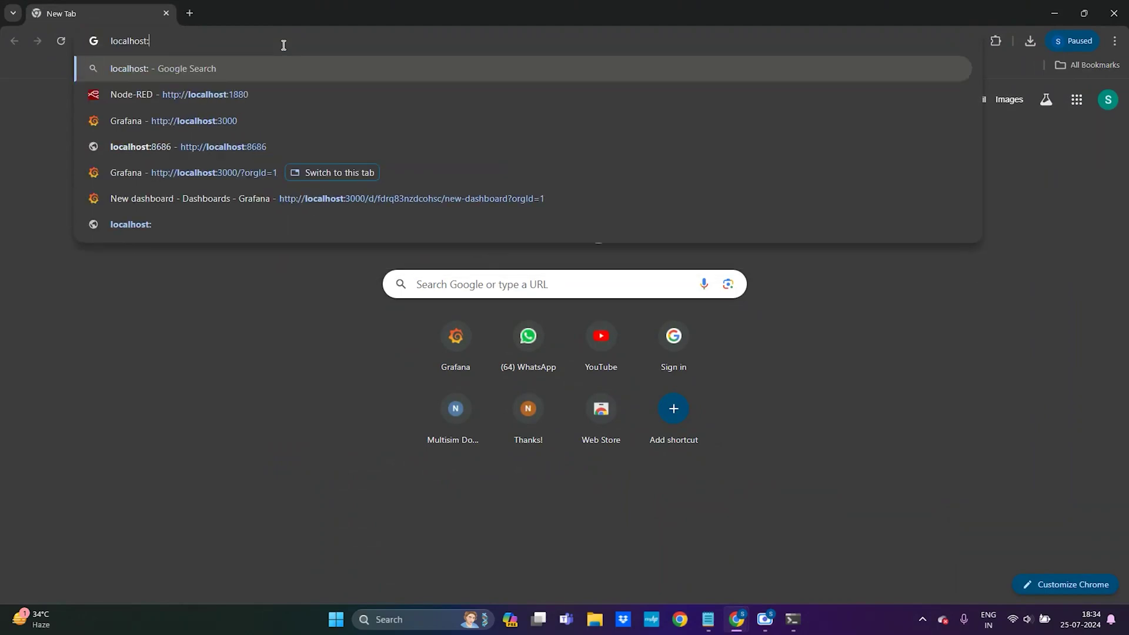
pyautogui.write('8686')
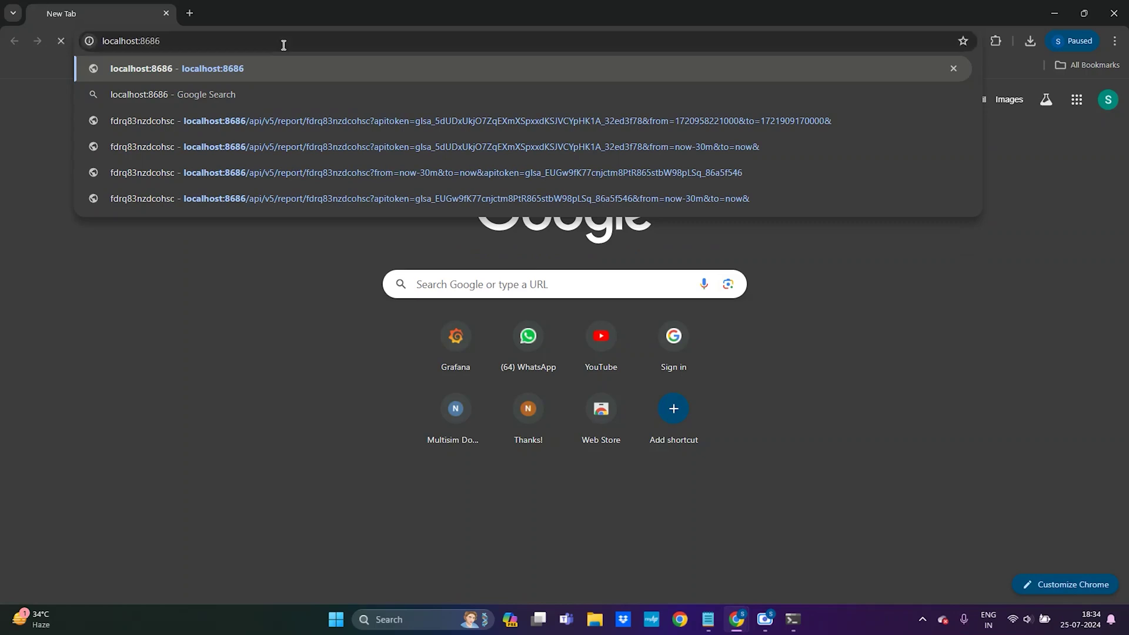
pyautogui.press('Return')
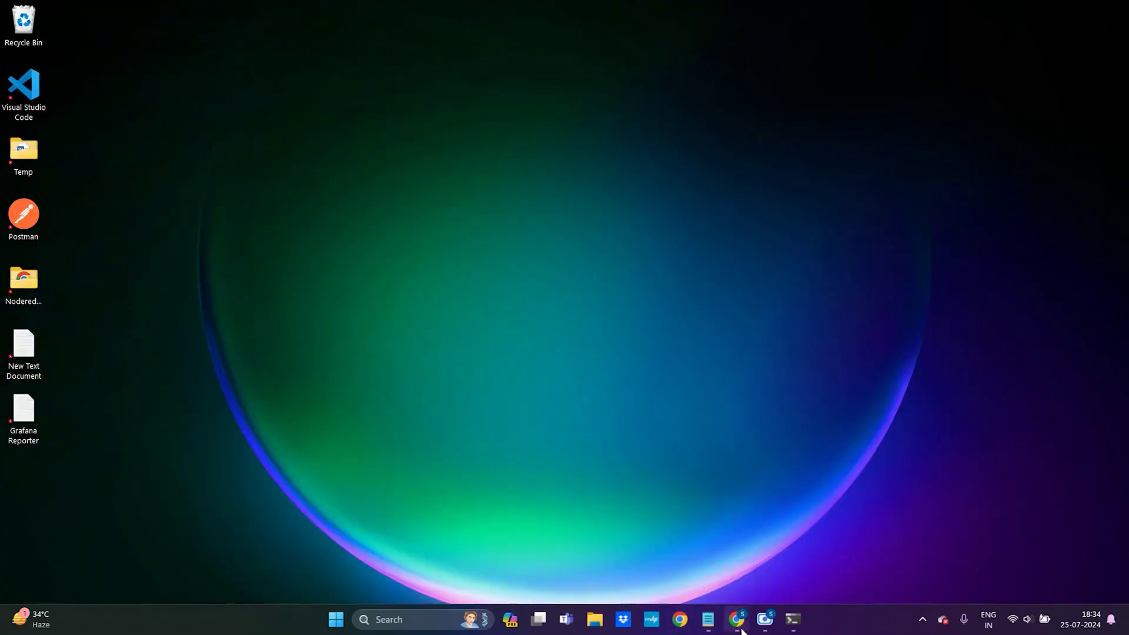
# Step: Open the New dashboard and zoom its time range to the irradiance data, 2024-07-14 to 2024-07-25
pyautogui.moveTo(737, 620)
pyautogui.click(605, 577)
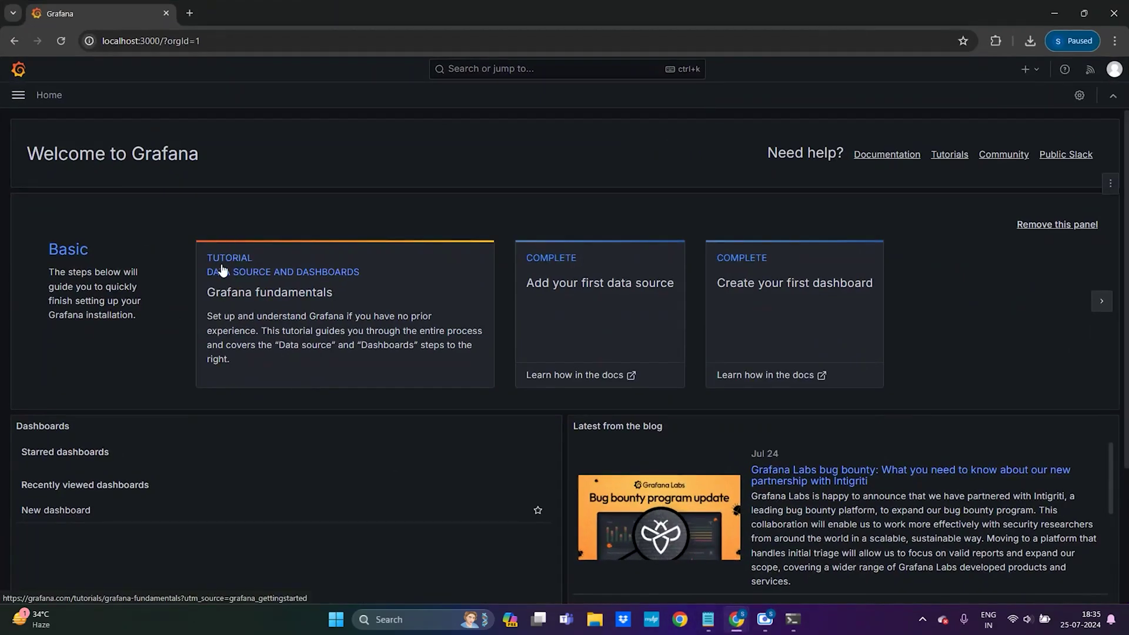
pyautogui.click(18, 94)
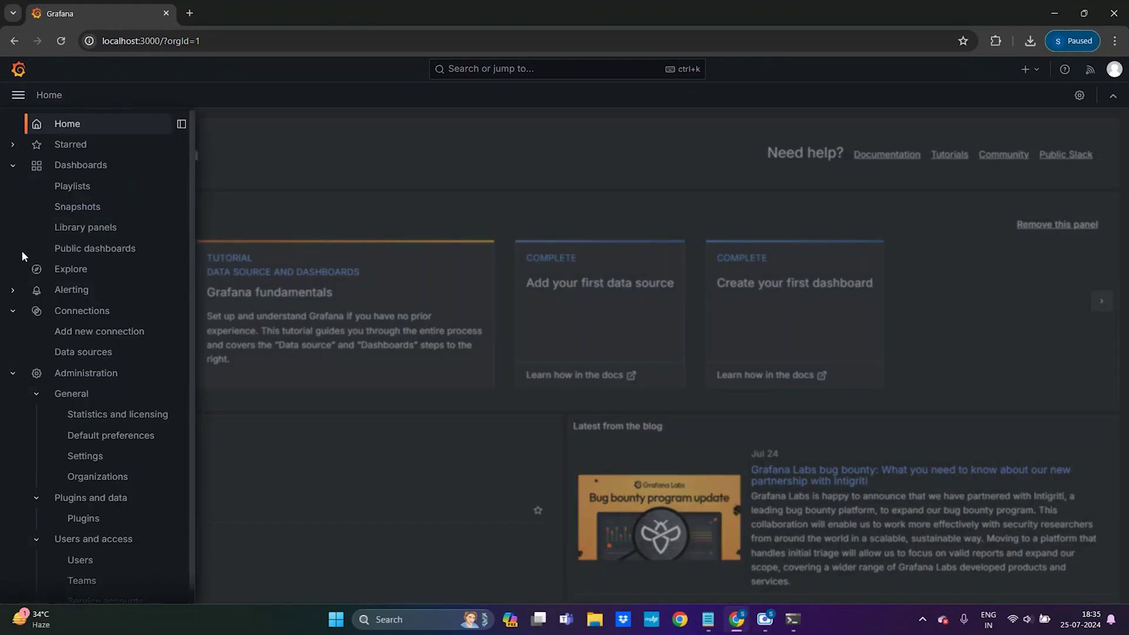
pyautogui.click(87, 166)
pyautogui.click(107, 277)
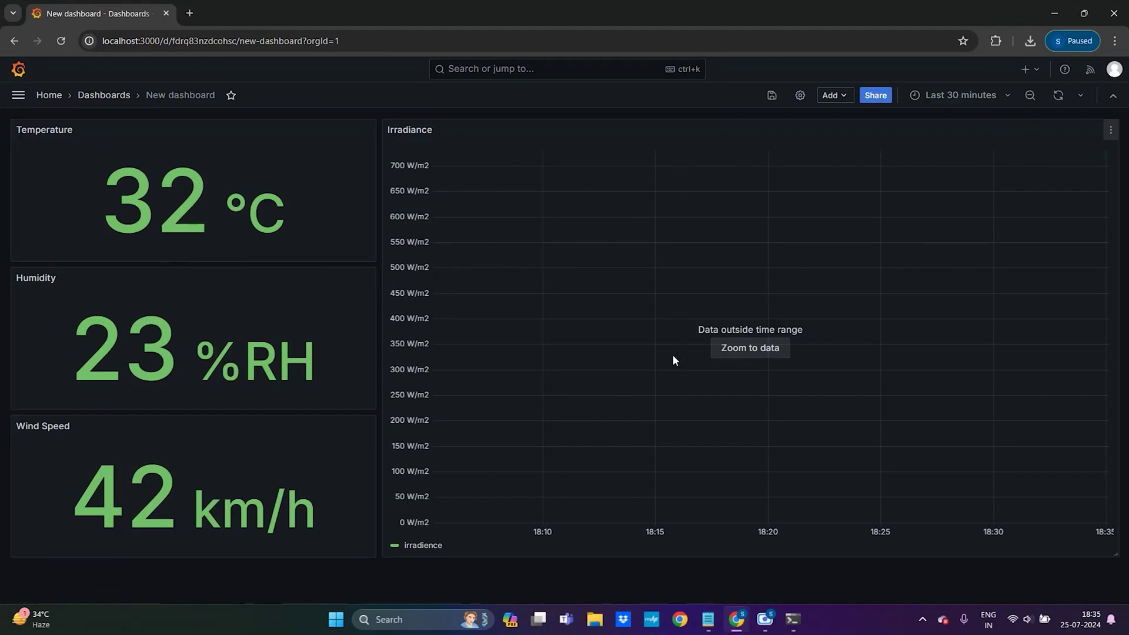
pyautogui.click(757, 350)
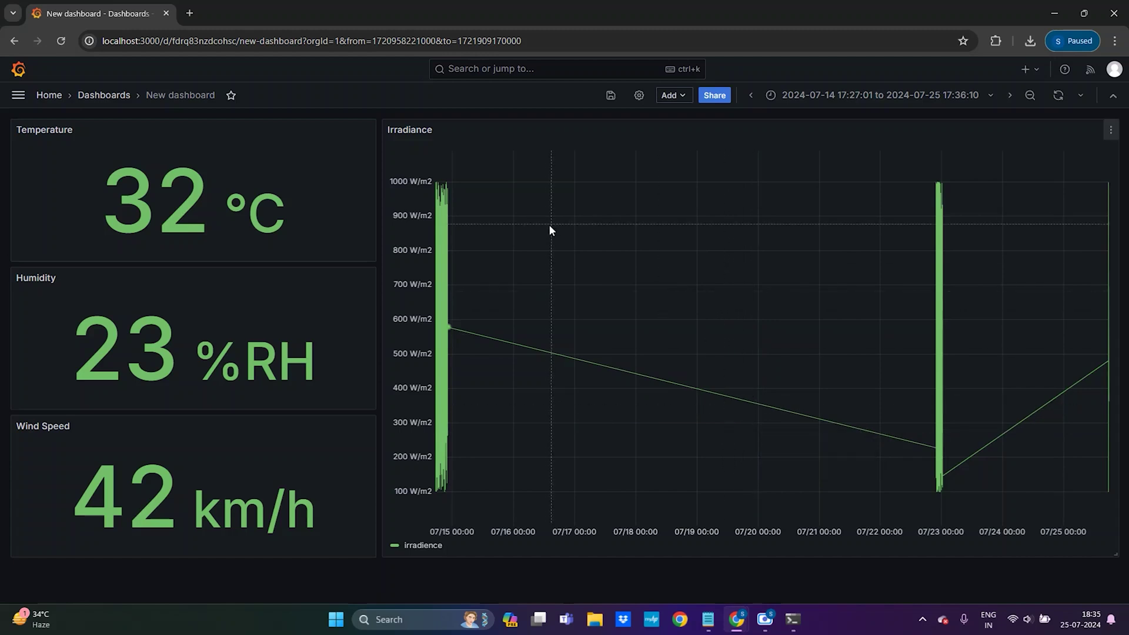
pyautogui.click(505, 74)
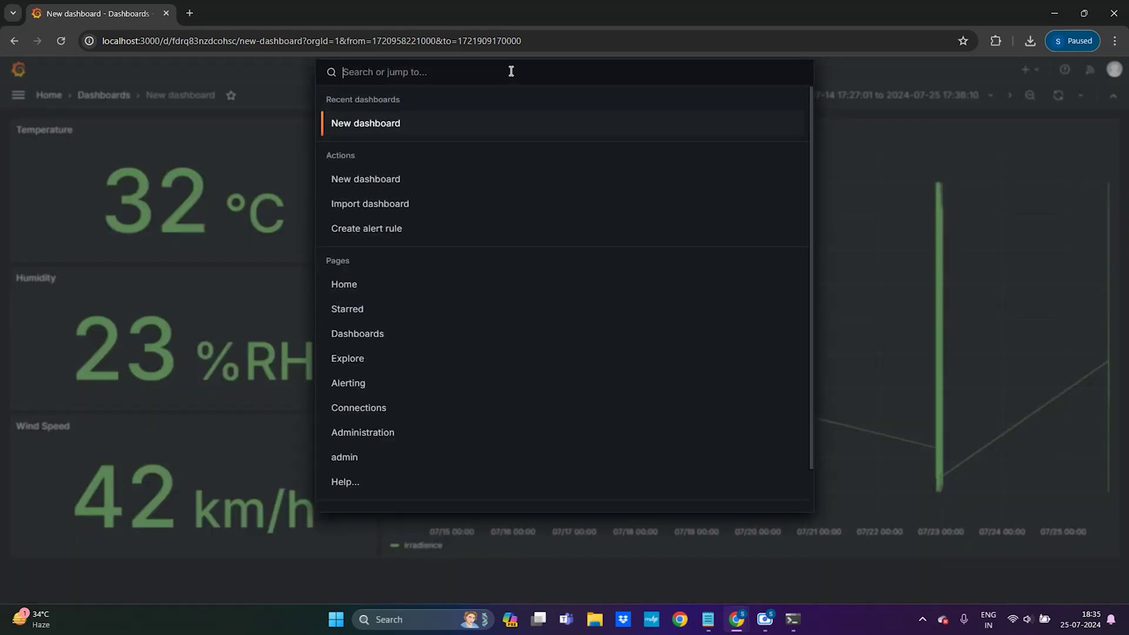
# Step: Generate a service account token named Reporter for Admin and copy it to the clipboard
pyautogui.write('ser')
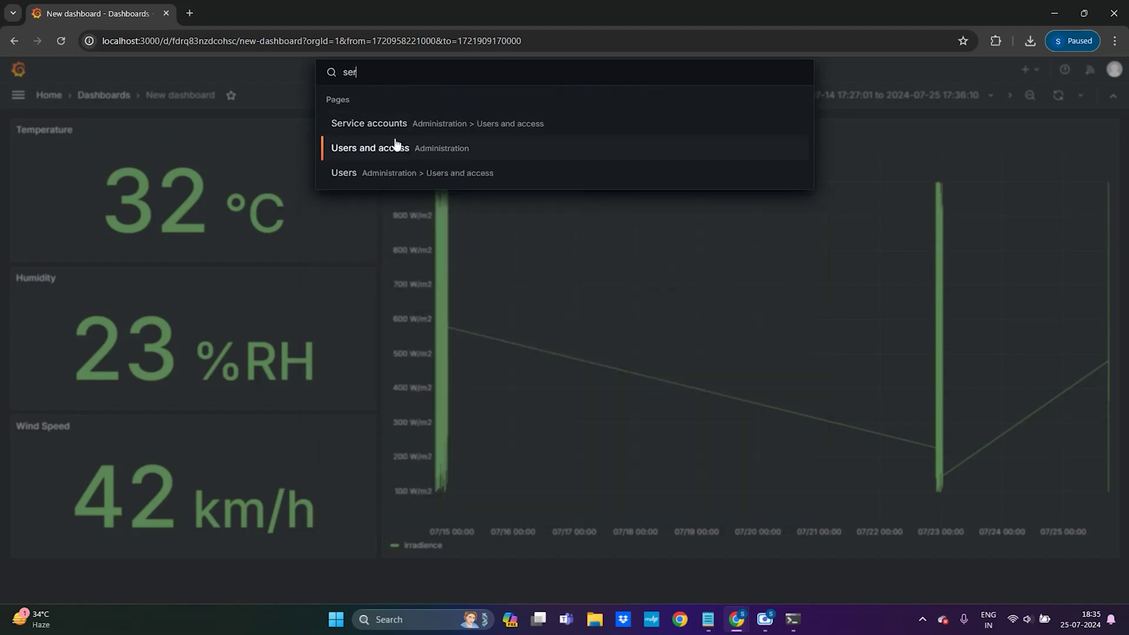
pyautogui.click(373, 125)
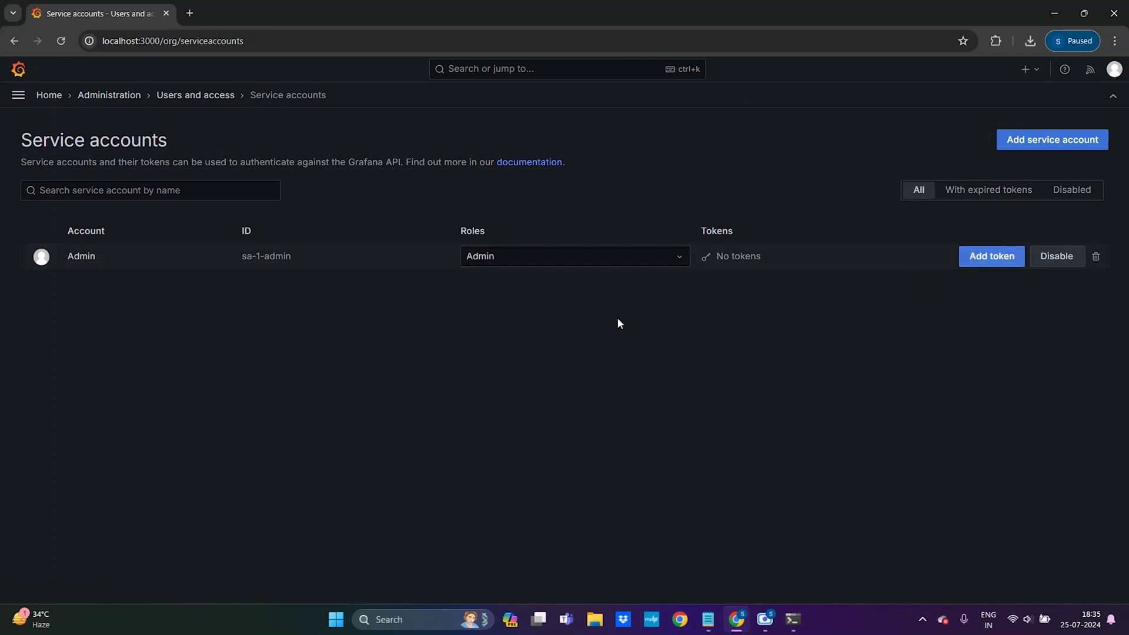
pyautogui.click(986, 259)
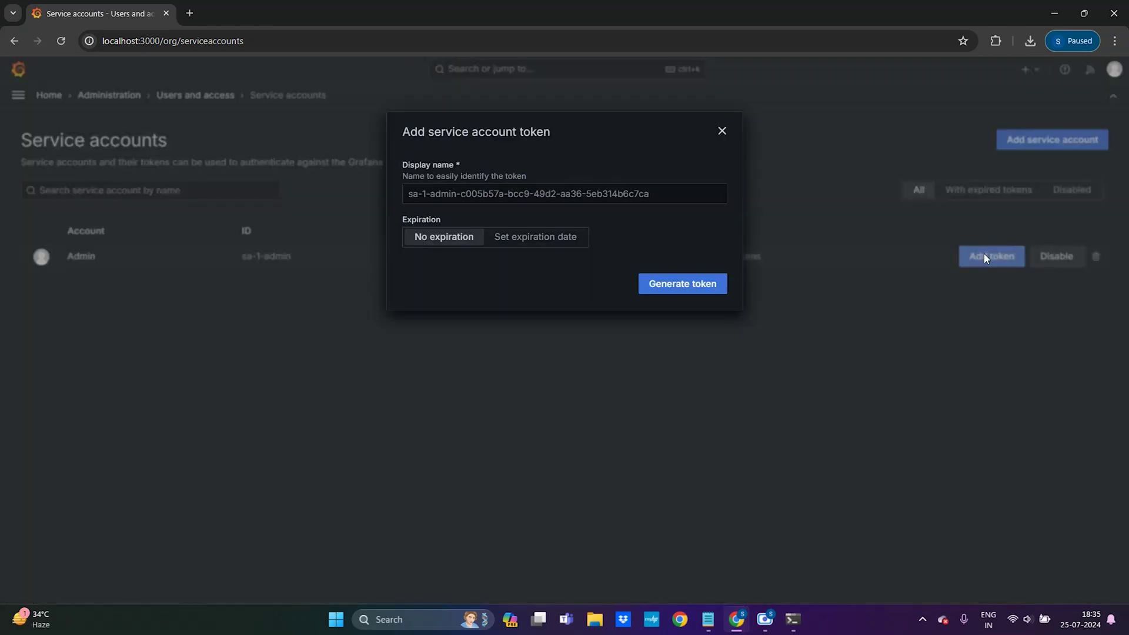
pyautogui.click(512, 201)
pyautogui.click(503, 228)
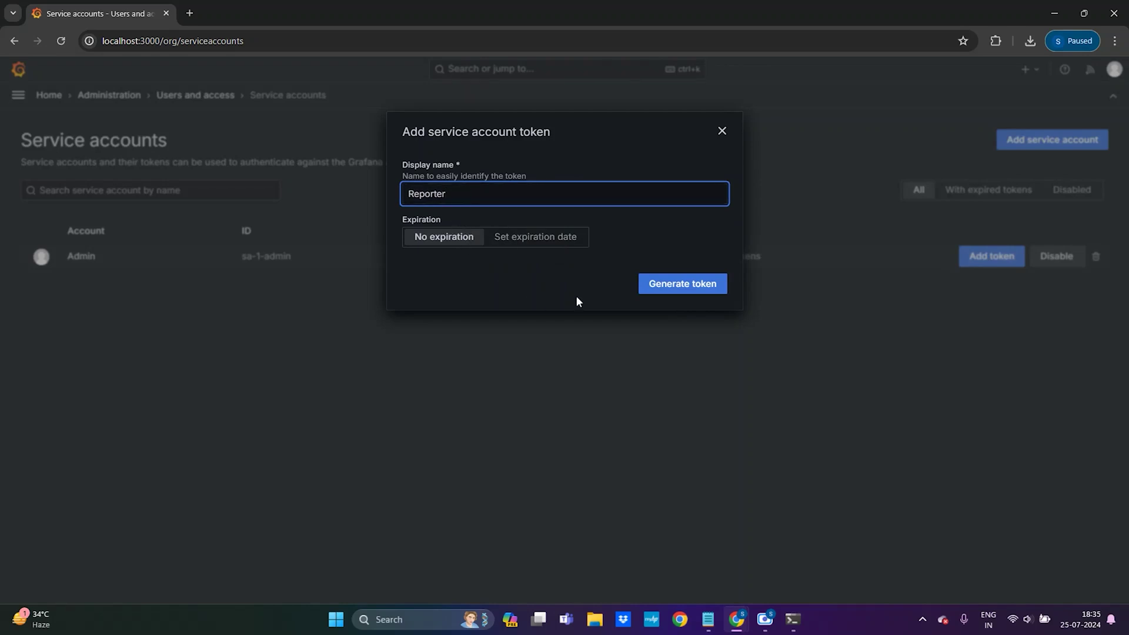
pyautogui.click(662, 288)
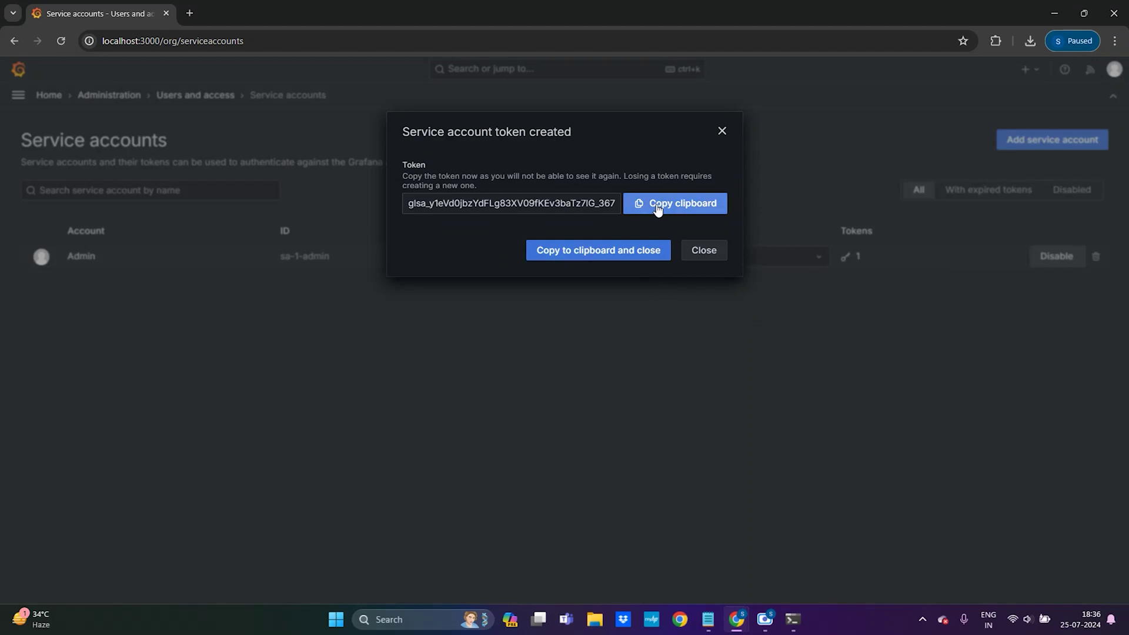
pyautogui.click(656, 206)
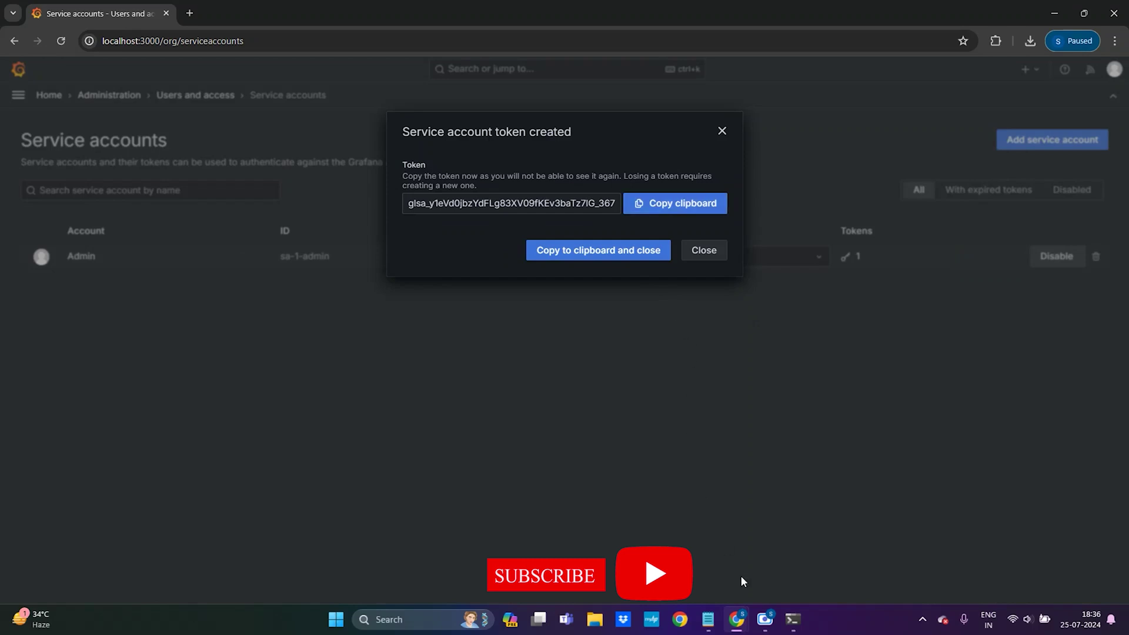
pyautogui.click(707, 620)
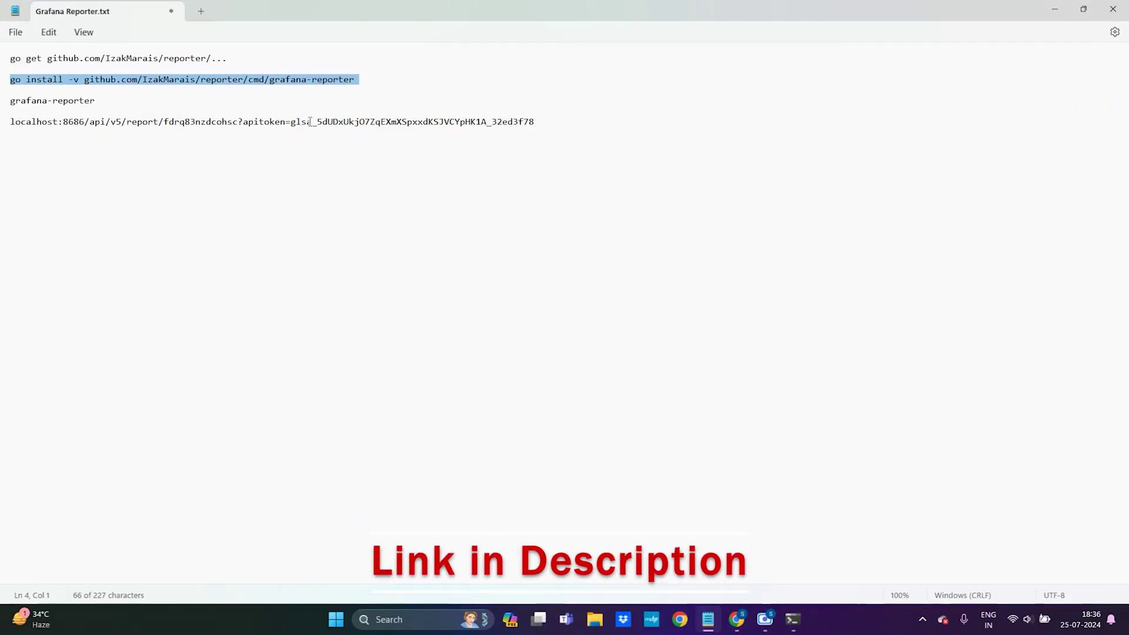
# Step: Replace the report URL's apitoken with the new Reporter token and close Grafana's token dialog
pyautogui.moveTo(291, 124); pyautogui.dragTo(535, 123)
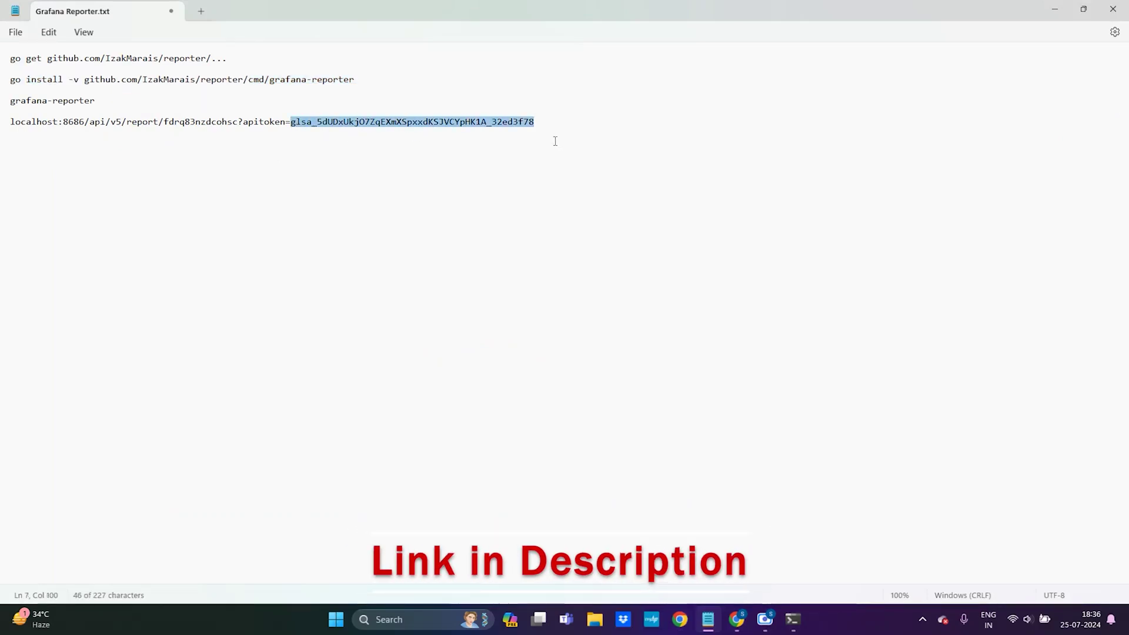
pyautogui.hotkey('ctrl', 'v')
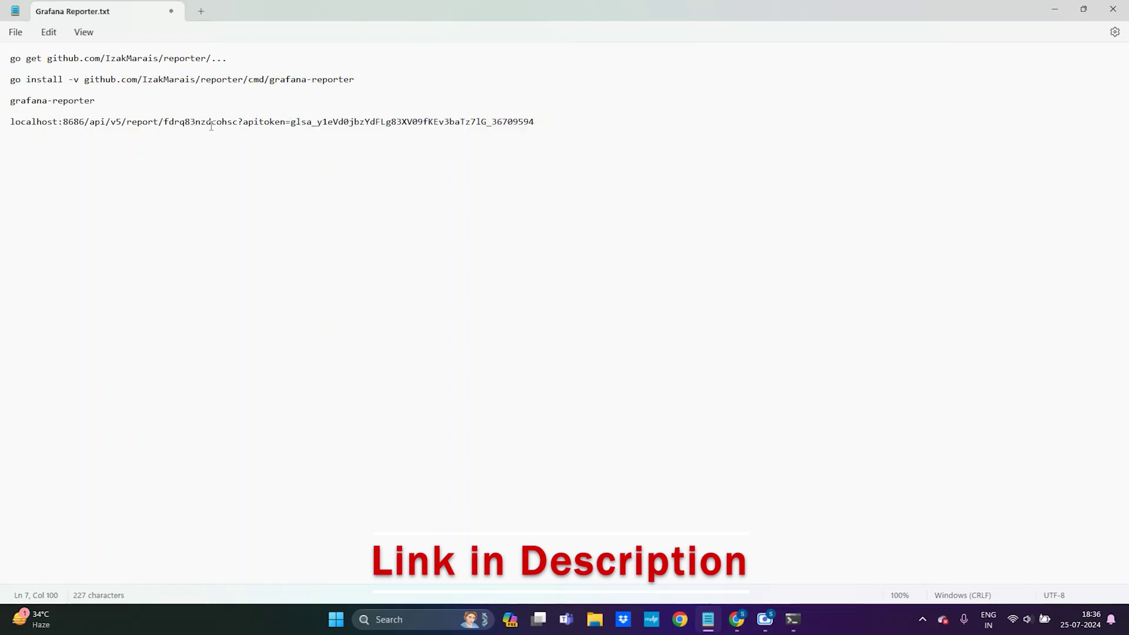
pyautogui.hotkey('alt', 'Tab')
pyautogui.click(722, 131)
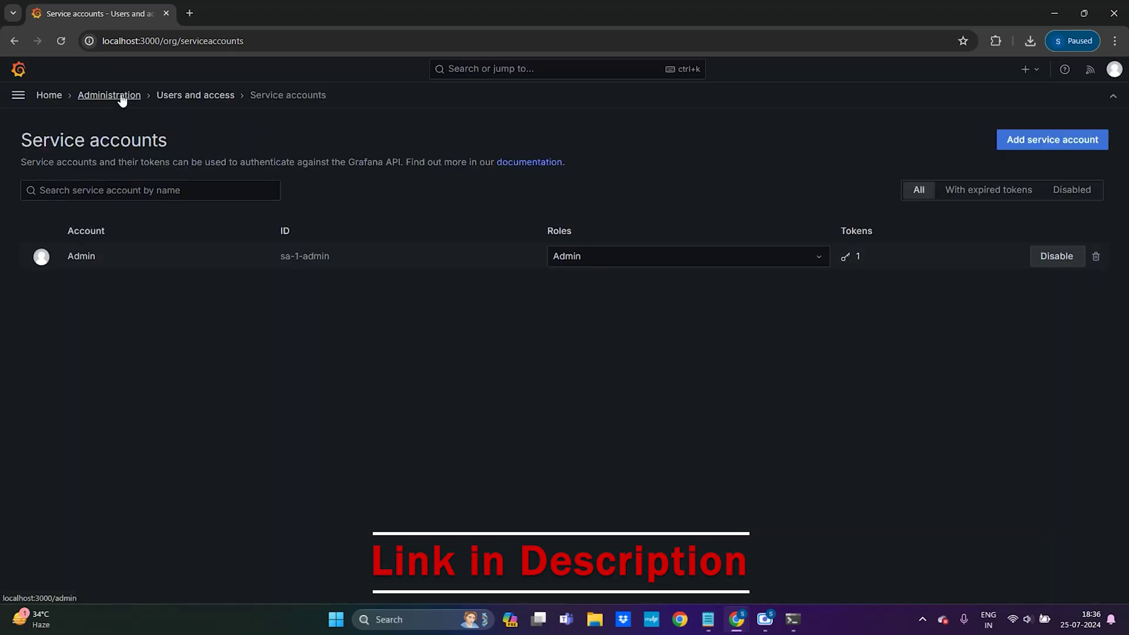
# Step: Note dashboard id fdrq83nzdcohsc in the report URL and reopen the New dashboard in Grafana
pyautogui.hotkey('alt', 'Tab')
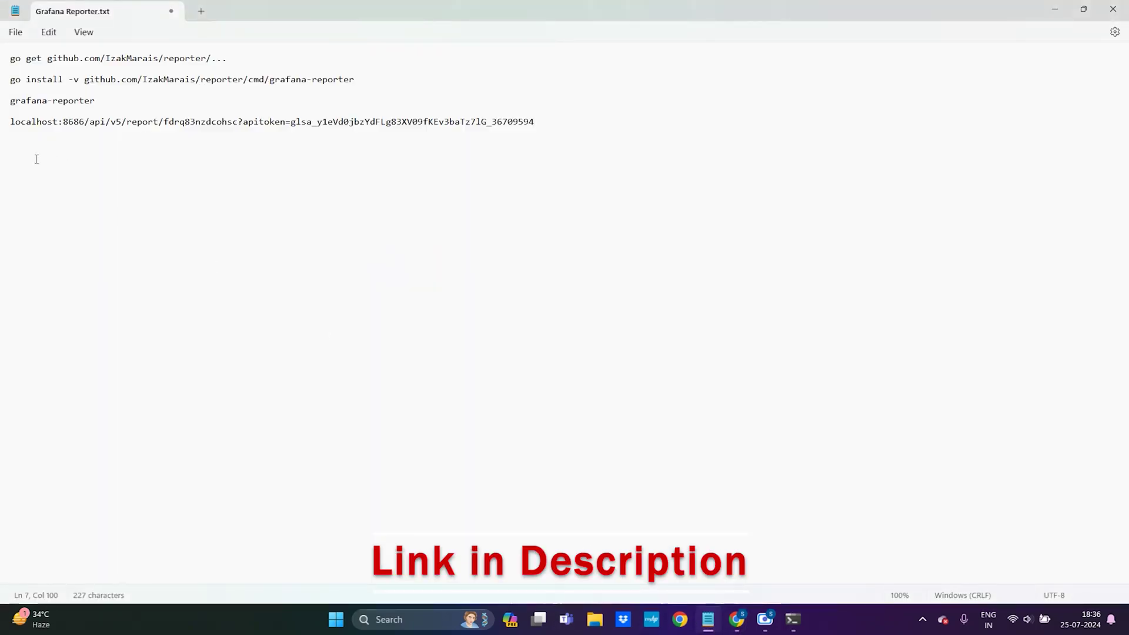
pyautogui.tripleClick(11, 123)
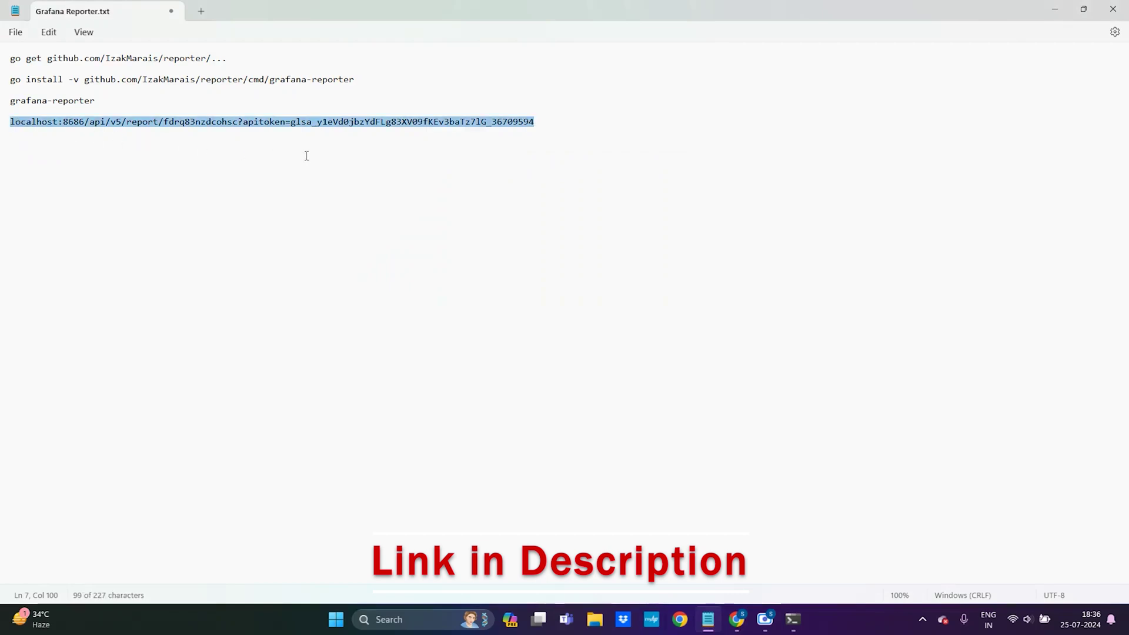
pyautogui.doubleClick(182, 124)
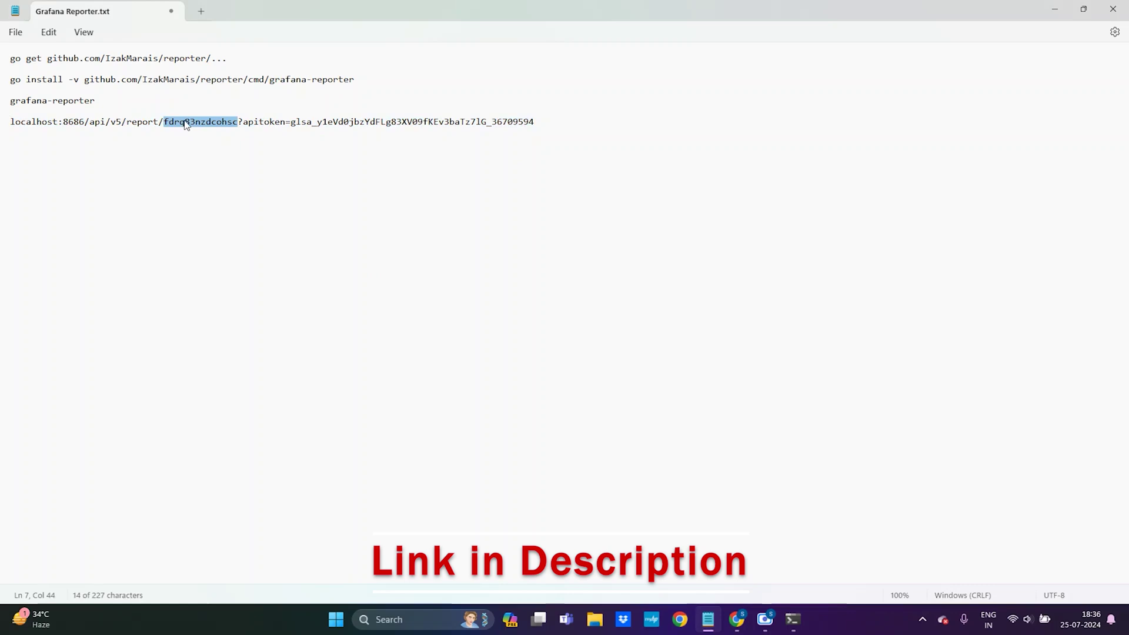
pyautogui.hotkey('alt', 'Tab')
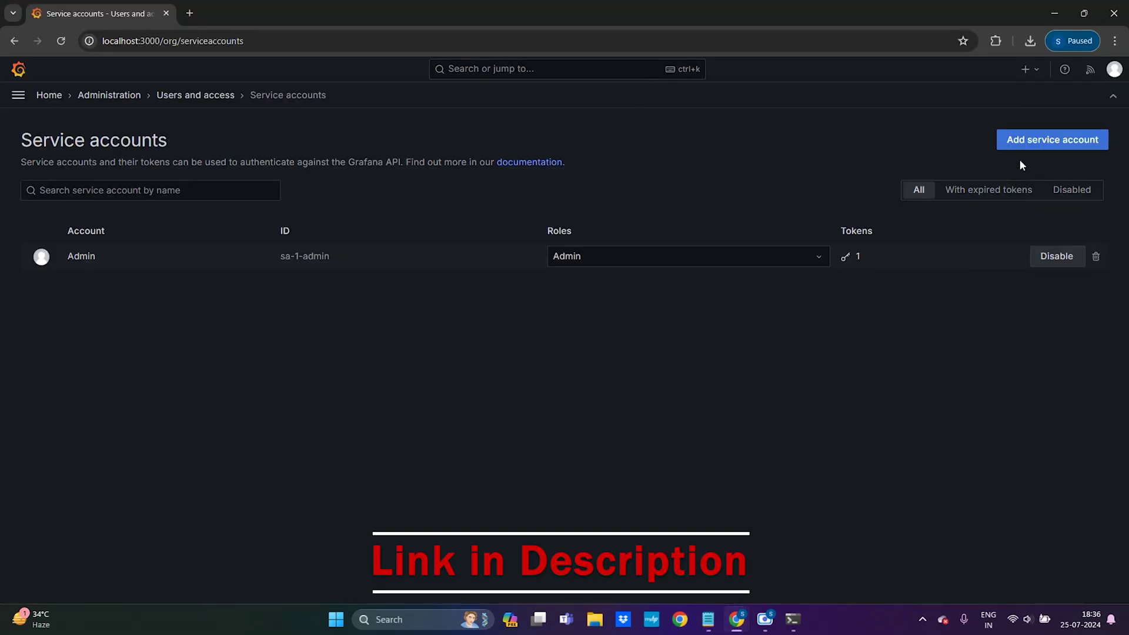
pyautogui.click(111, 97)
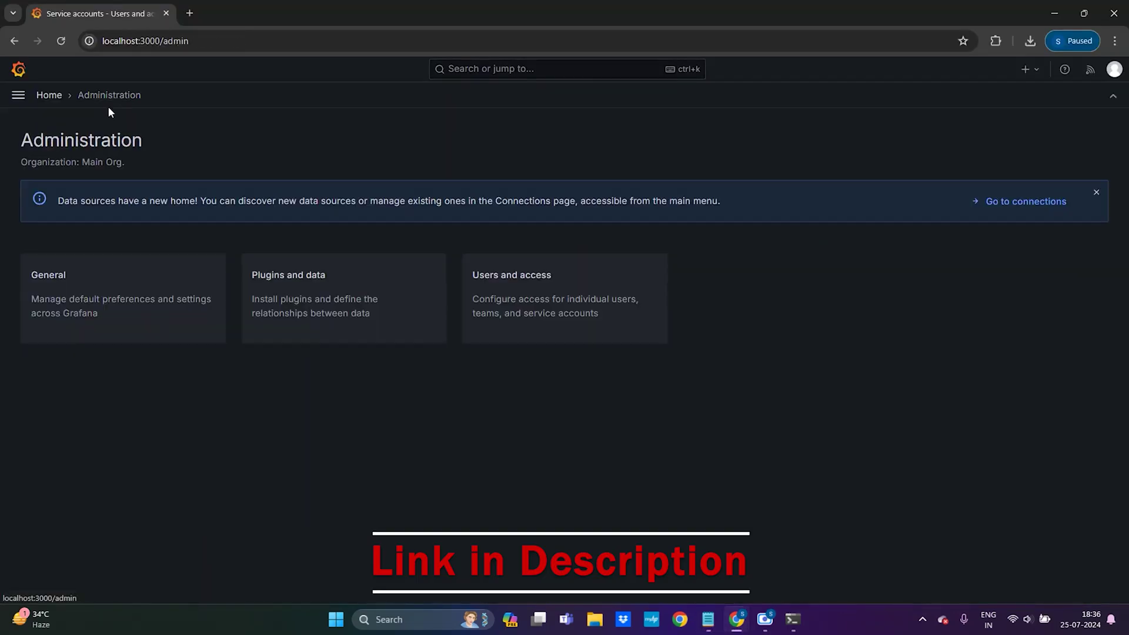
pyautogui.click(49, 95)
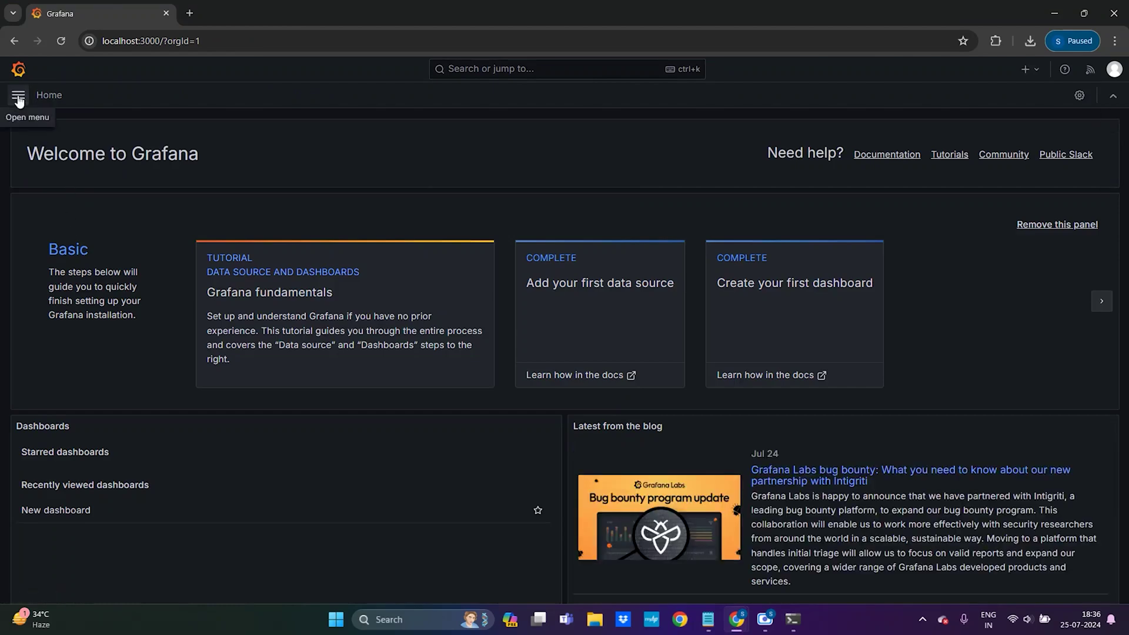
pyautogui.click(18, 95)
pyautogui.click(83, 167)
pyautogui.click(106, 278)
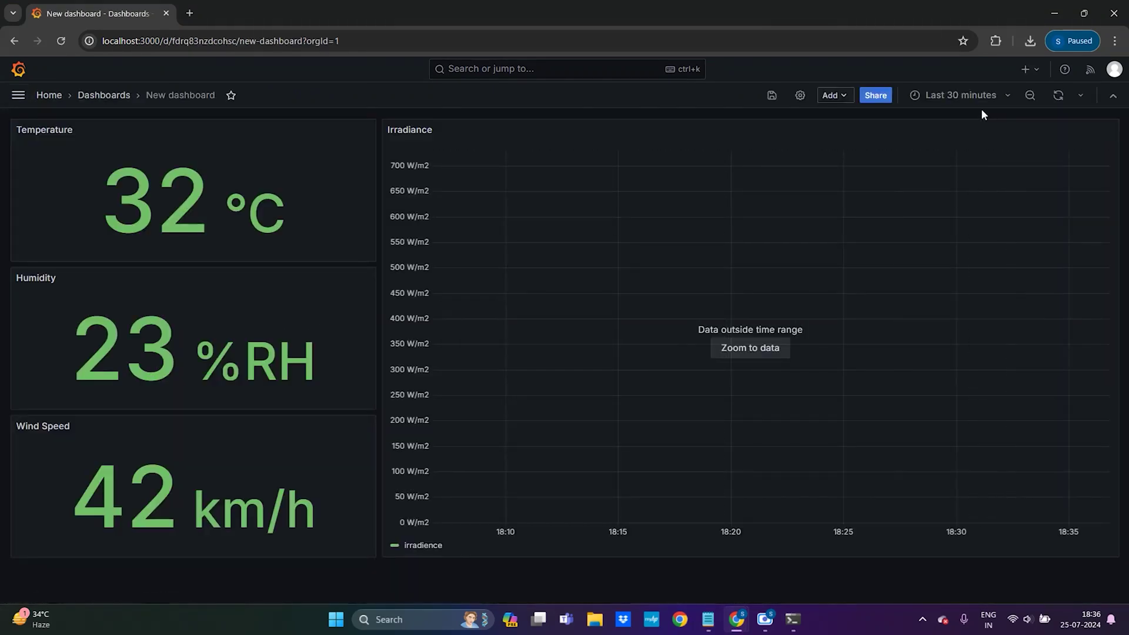
# Step: Locate uid fdrq83nzdcohsc in the New dashboard's JSON Model settings
pyautogui.click(799, 95)
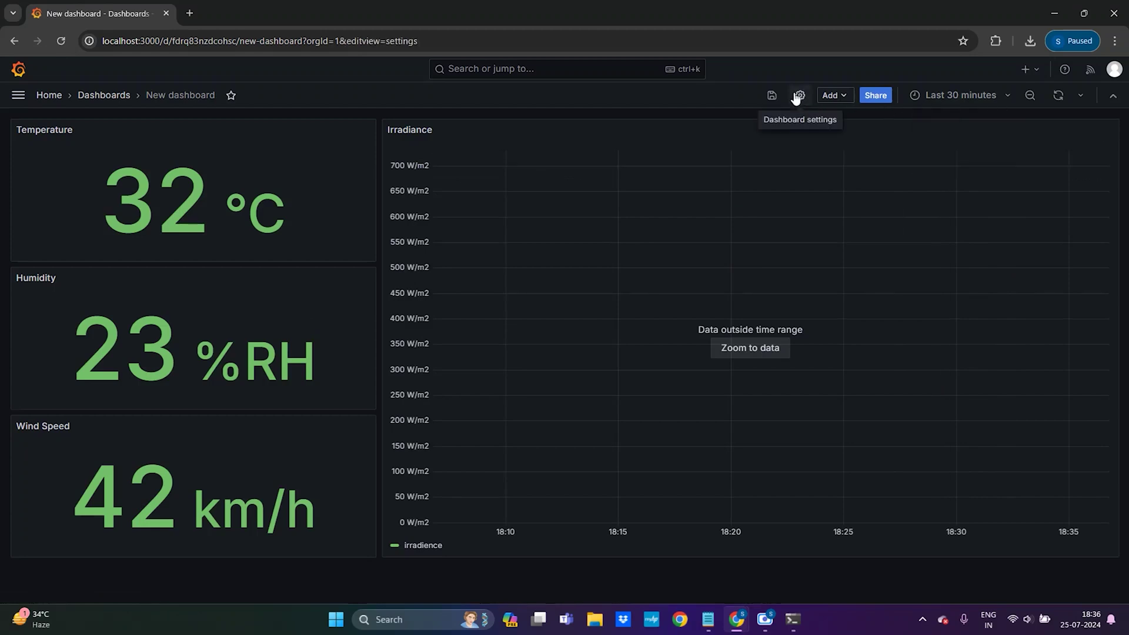
pyautogui.click(534, 177)
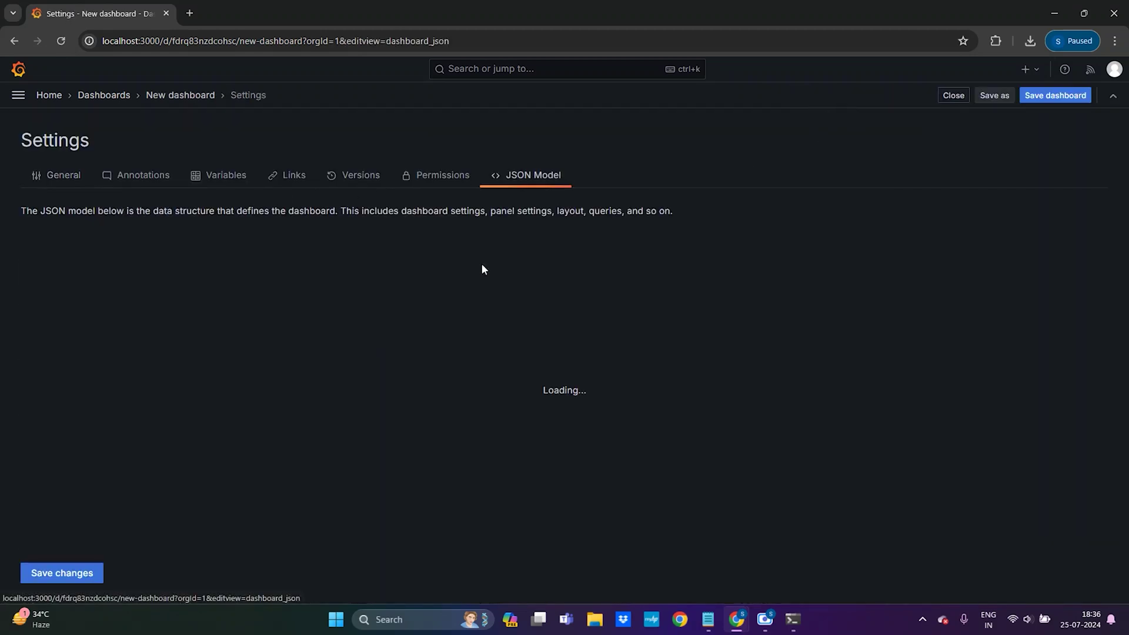
pyautogui.scroll(-10, 582, 371)
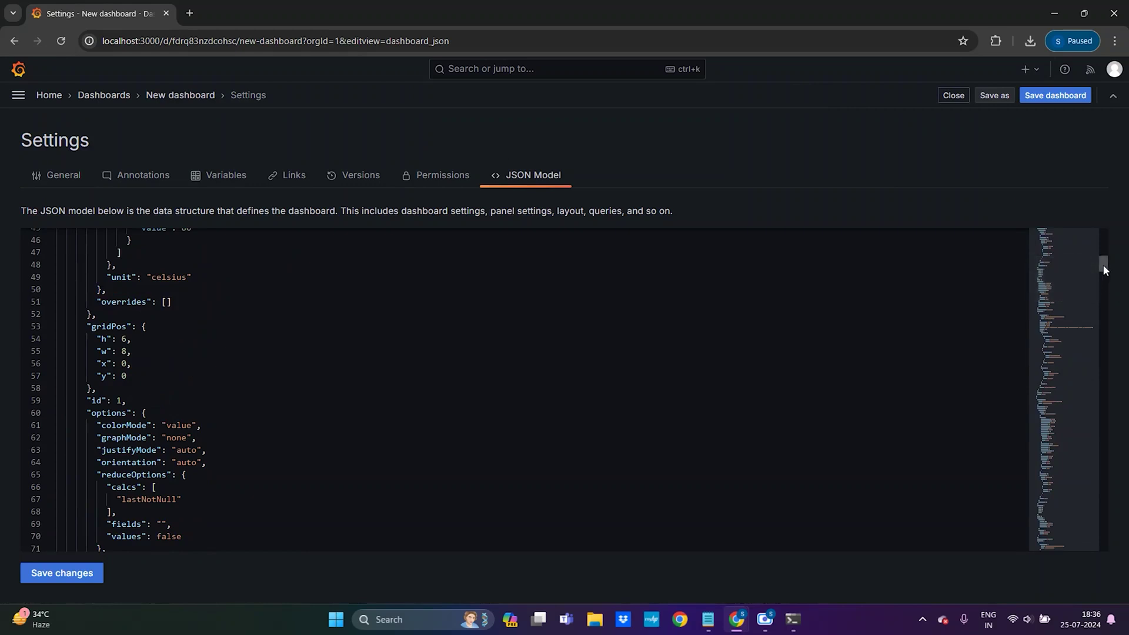
pyautogui.moveTo(1103, 265); pyautogui.dragTo(1103, 541)
pyautogui.scroll(5, 123, 330)
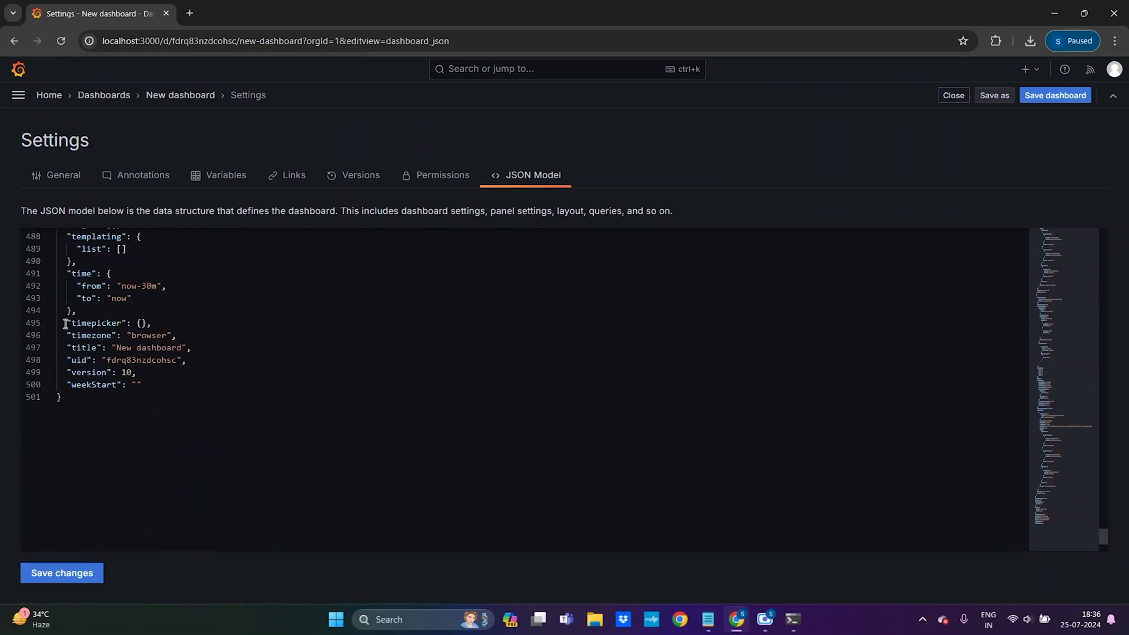
pyautogui.moveTo(63, 324); pyautogui.dragTo(144, 385)
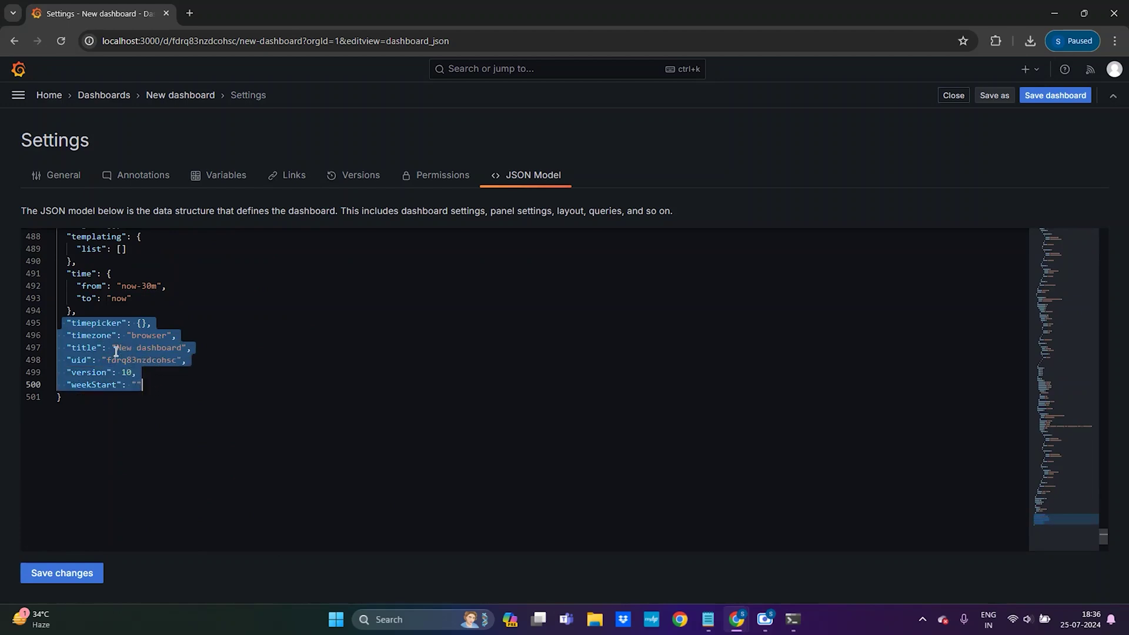
pyautogui.doubleClick(135, 361)
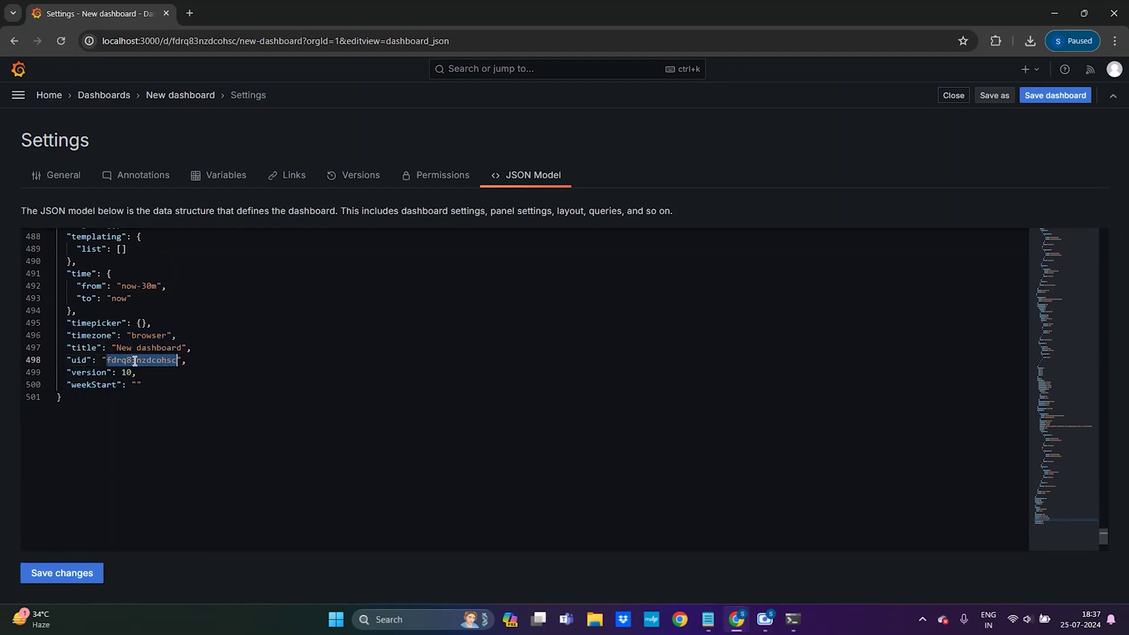
pyautogui.rightClick(134, 360)
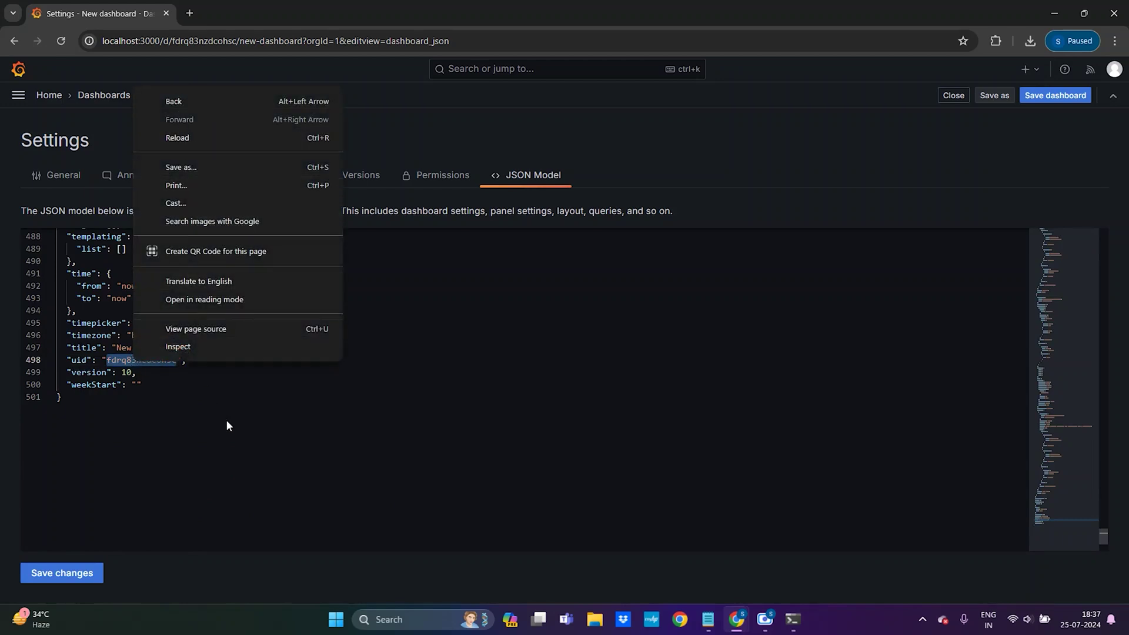
# Step: Undo the accidental paste in the notes so the URL keeps dashboard id fdrq83nzdcohsc
pyautogui.hotkey('alt', 'Tab')
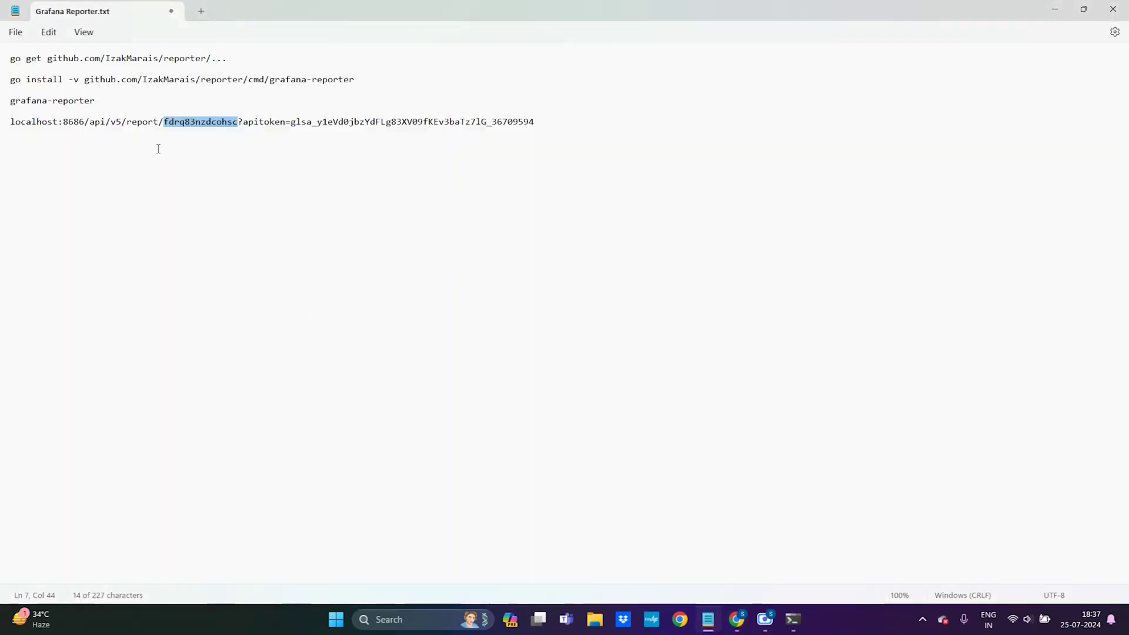
pyautogui.hotkey('ctrl', 'v')
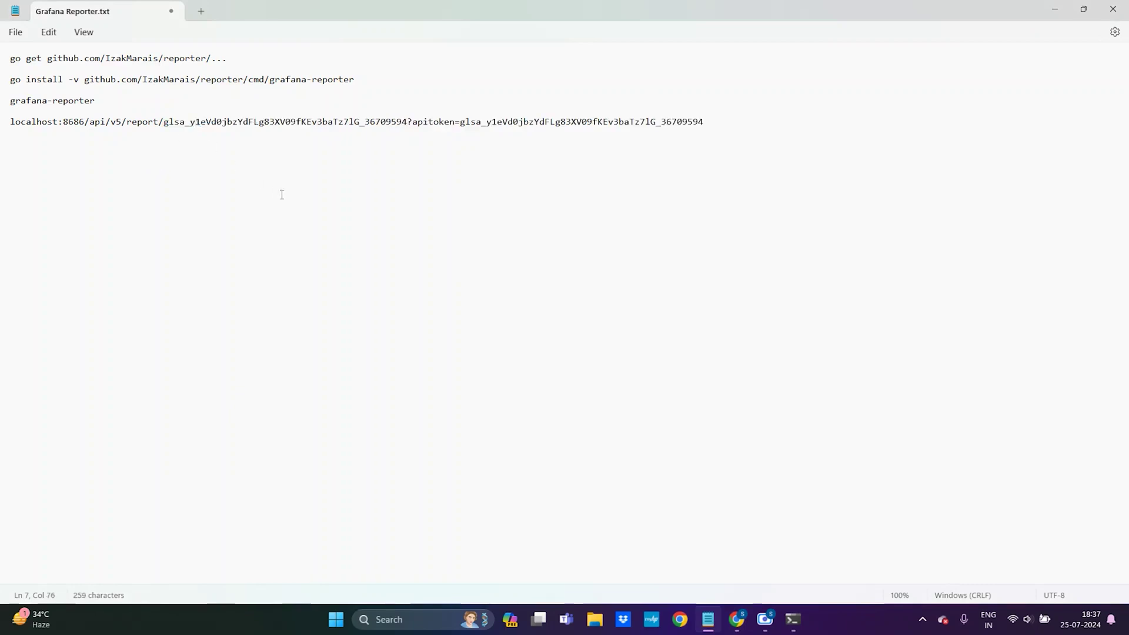
pyautogui.hotkey('ctrl', 'z')
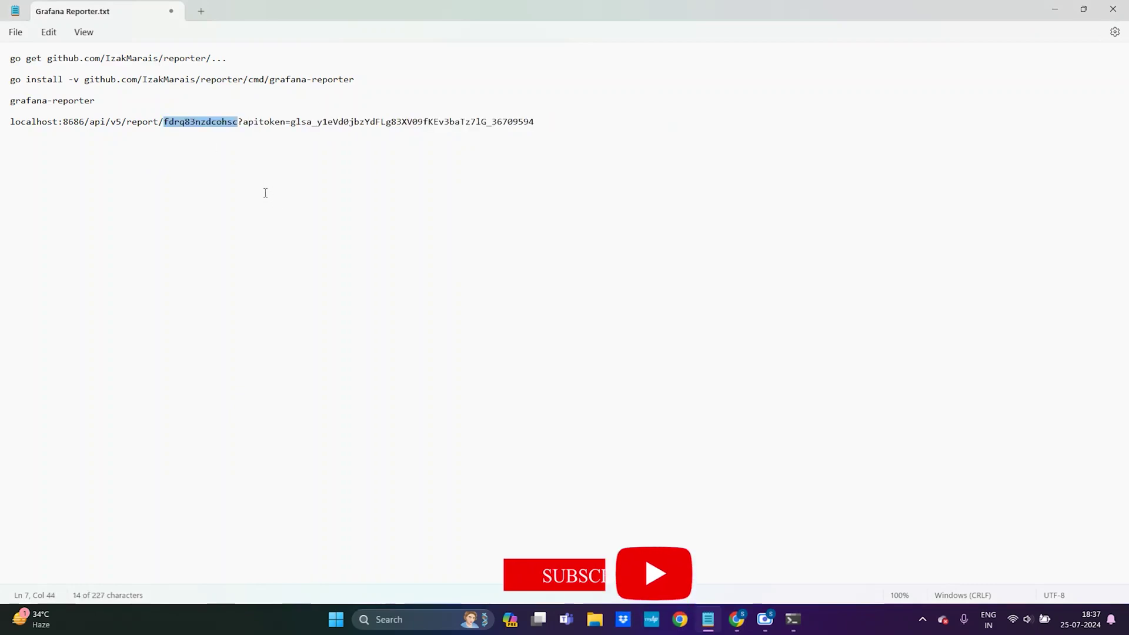
pyautogui.hotkey('ctrl', 'y')
pyautogui.hotkey('ctrl', 'z')
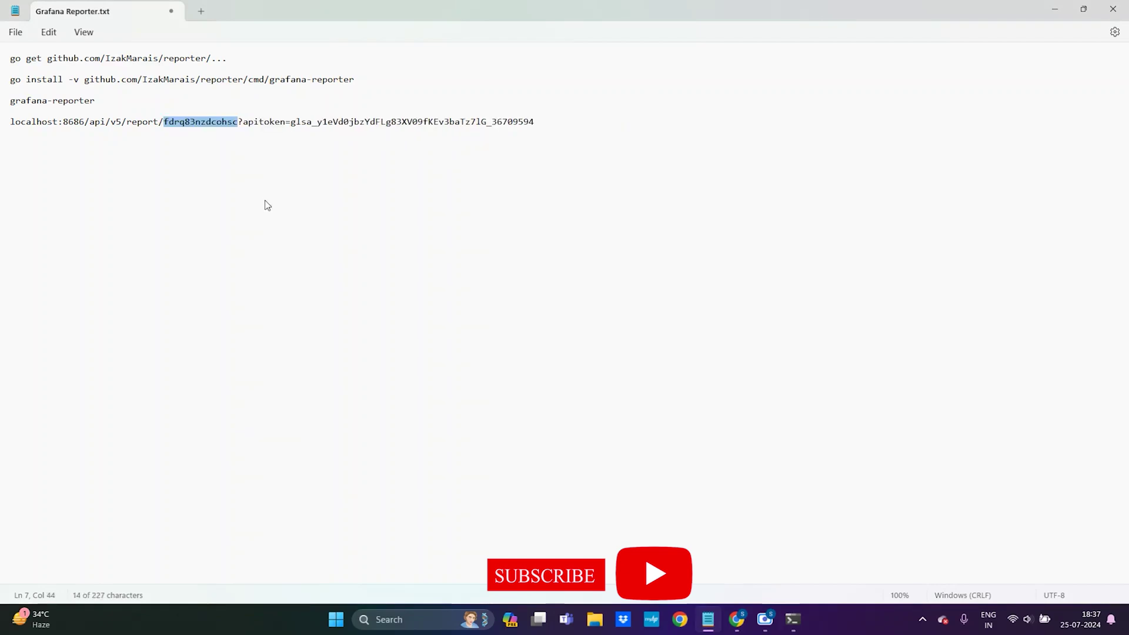
pyautogui.click(281, 204)
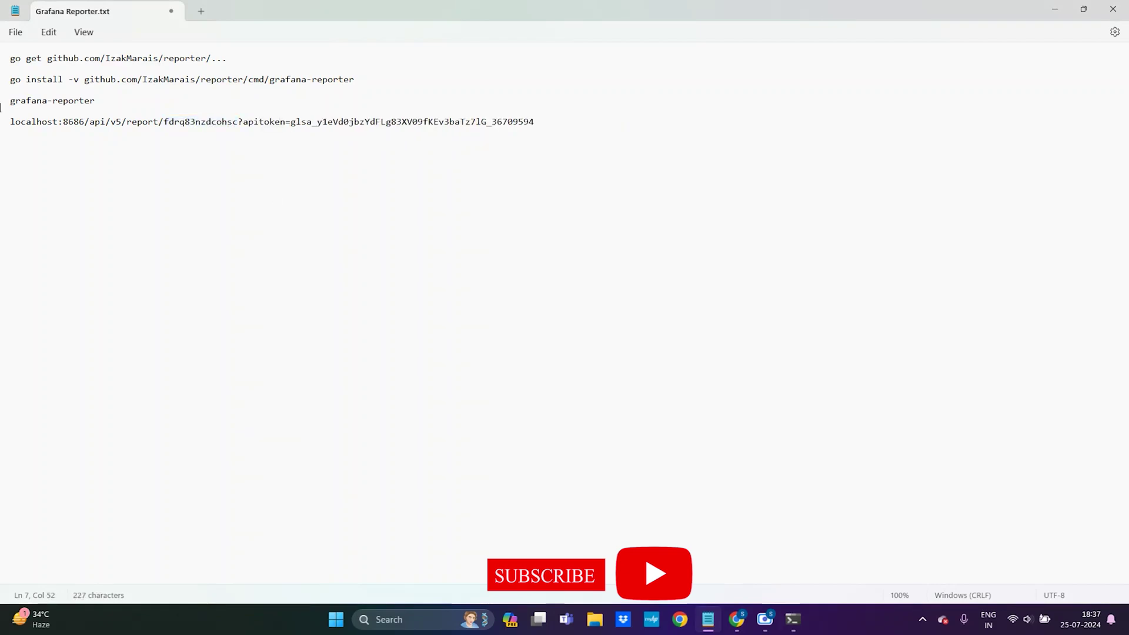
# Step: Copy the full report URL line from the notes
pyautogui.moveTo(12, 121); pyautogui.dragTo(557, 147)
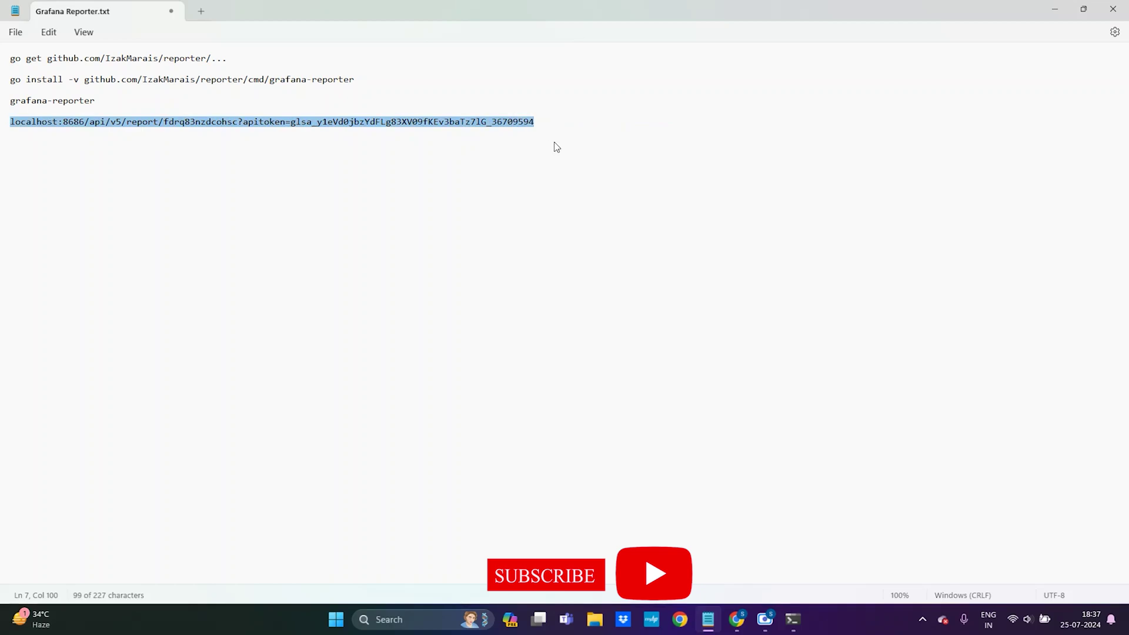
pyautogui.rightClick(485, 121)
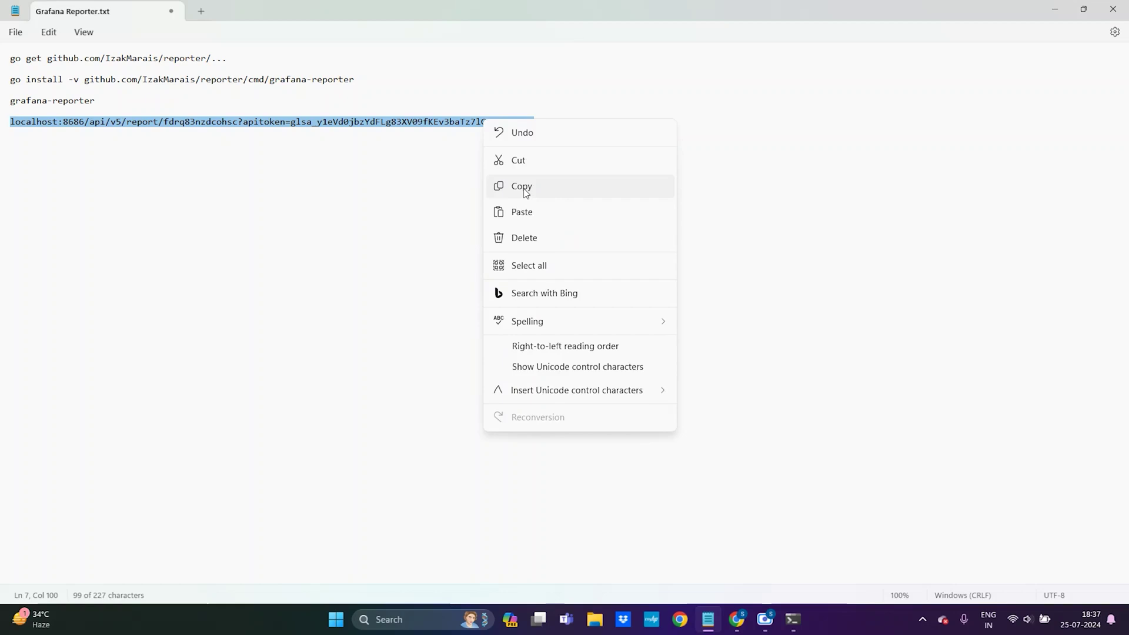
pyautogui.click(521, 187)
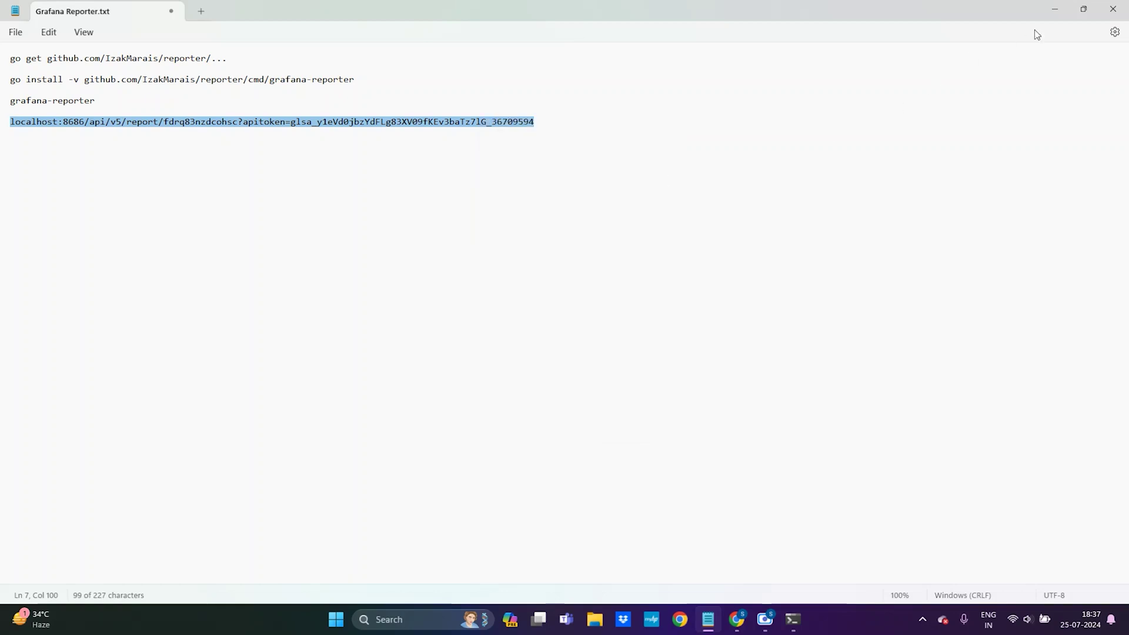
# Step: Add a dashboard link titled Report, type Link, with the reporter URL and tooltip 'Create Report'
pyautogui.click(1052, 7)
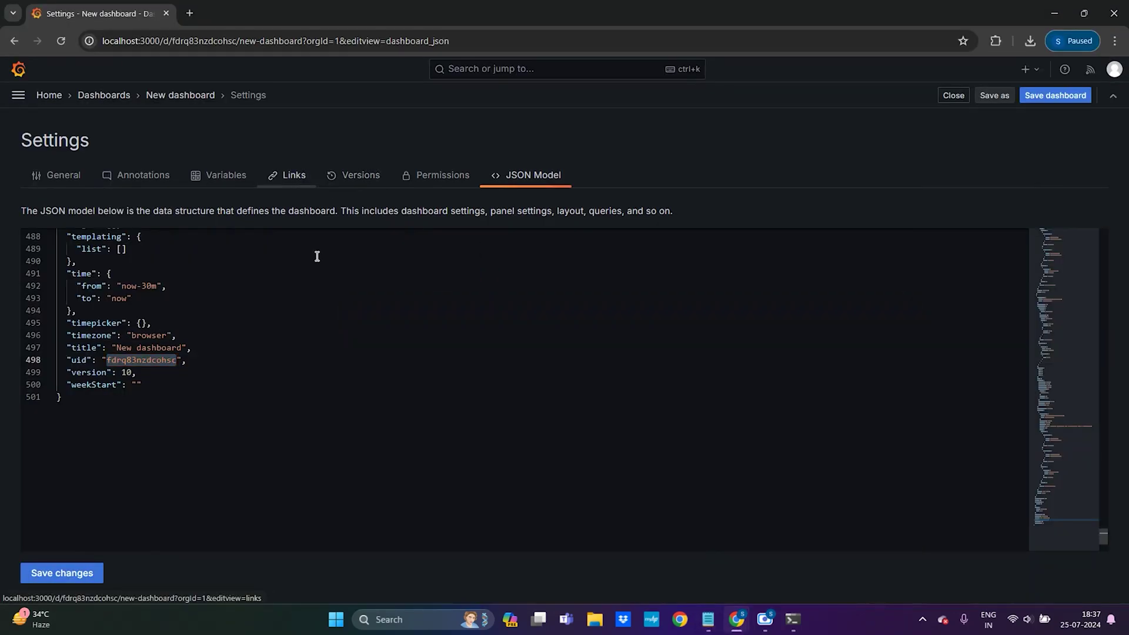
pyautogui.click(291, 175)
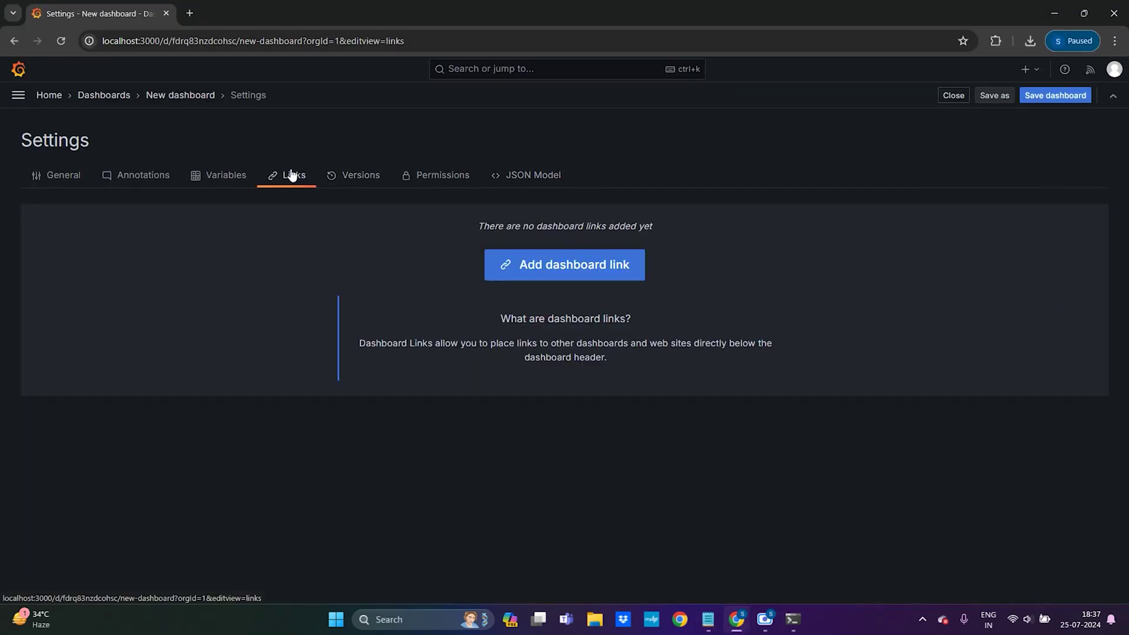
pyautogui.click(552, 265)
pyautogui.hotkey('ctrl', 'a')
pyautogui.press('BackSpace')
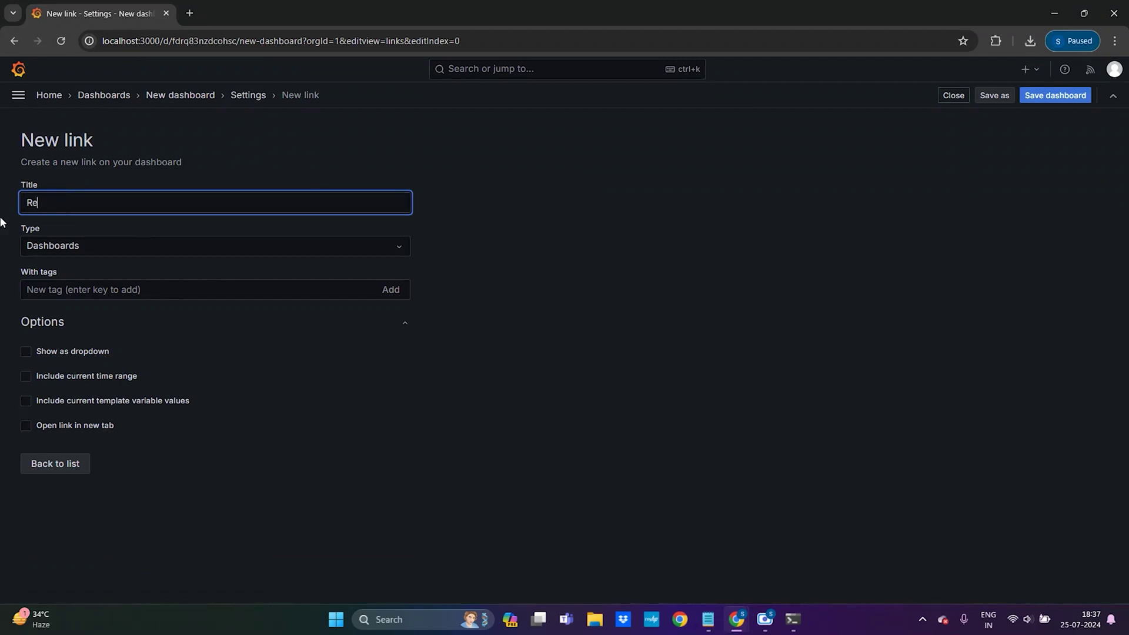
pyautogui.write('Report')
pyautogui.click(126, 247)
pyautogui.click(73, 291)
pyautogui.click(110, 292)
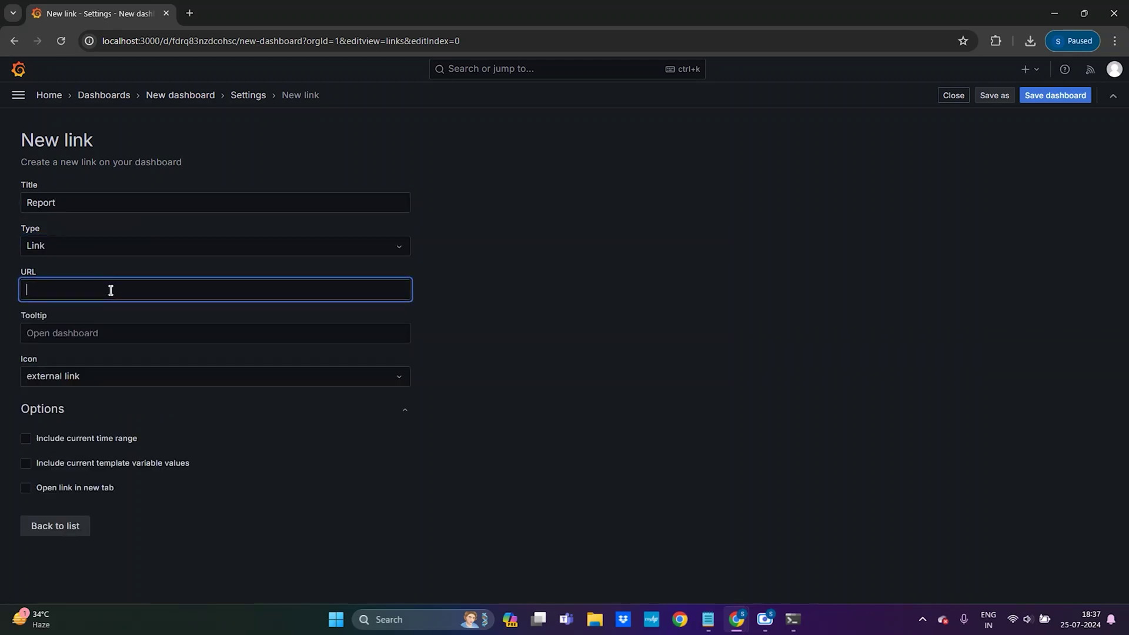
pyautogui.hotkey('ctrl', 'v')
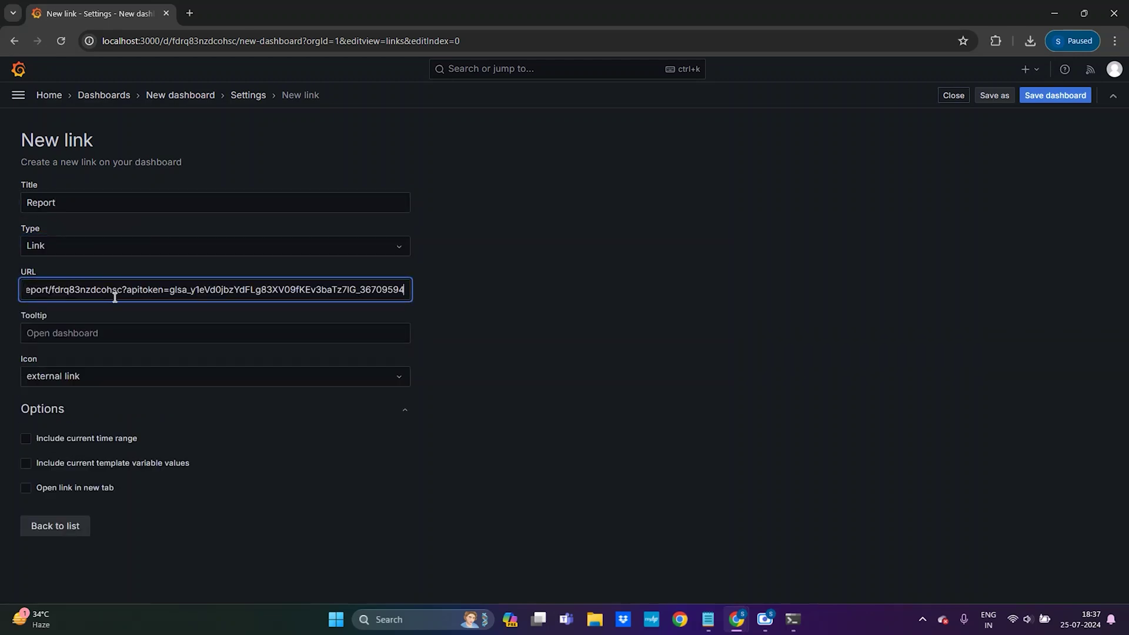
pyautogui.click(127, 342)
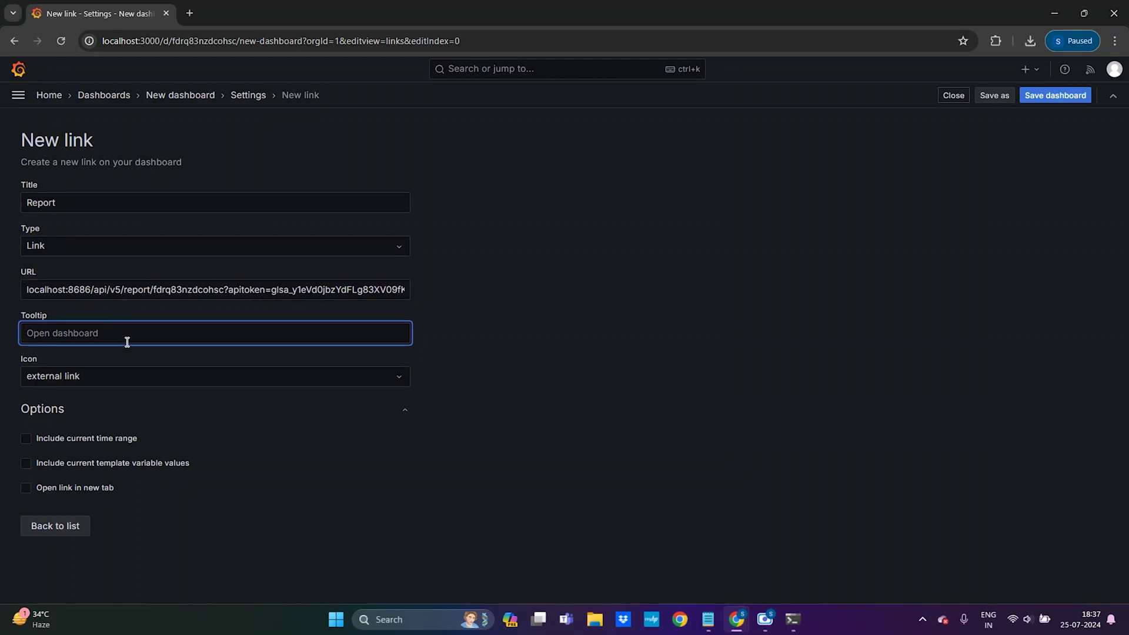
pyautogui.write('Create Report')
# Step: Give the Report link the doc icon, include the time range, and open it in a new tab
pyautogui.click(151, 379)
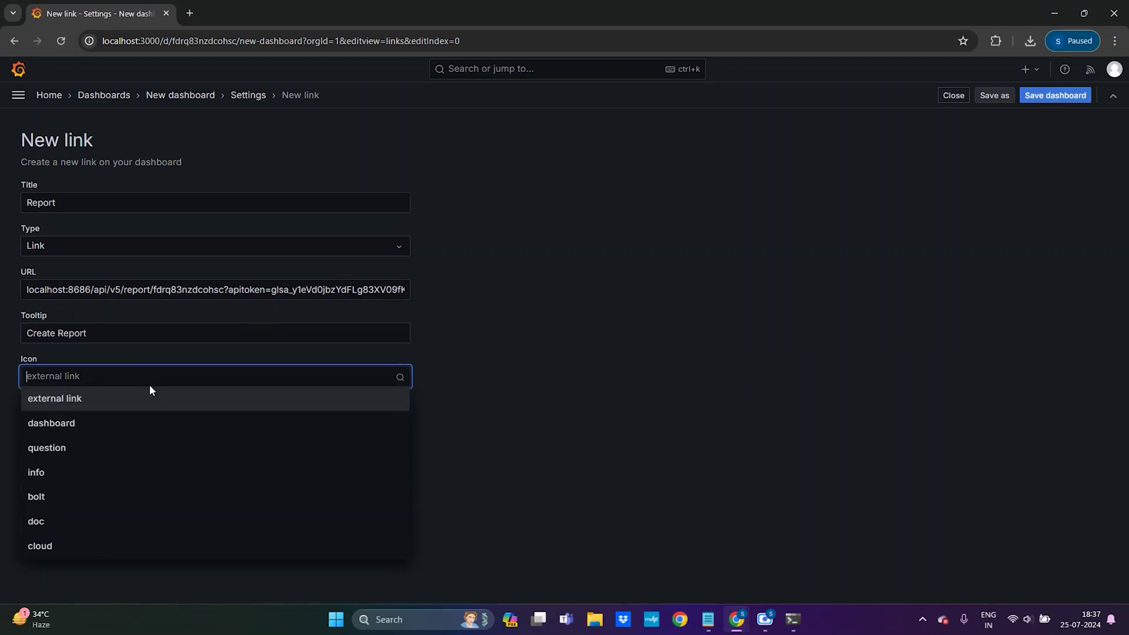
pyautogui.click(62, 422)
pyautogui.click(82, 386)
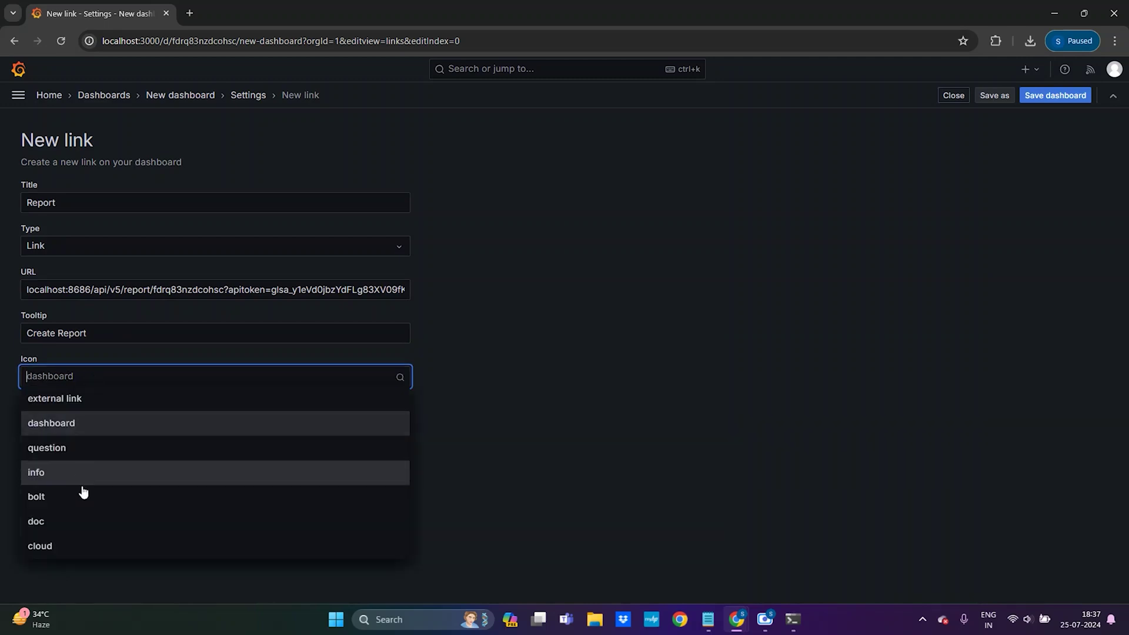
pyautogui.click(85, 523)
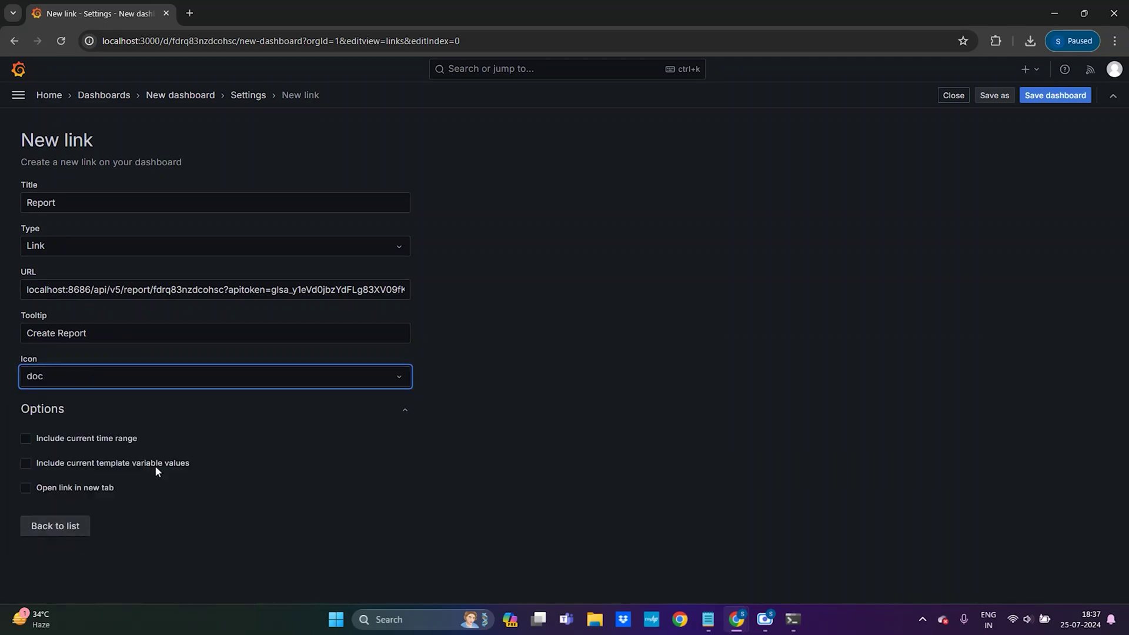
pyautogui.click(27, 439)
pyautogui.click(26, 489)
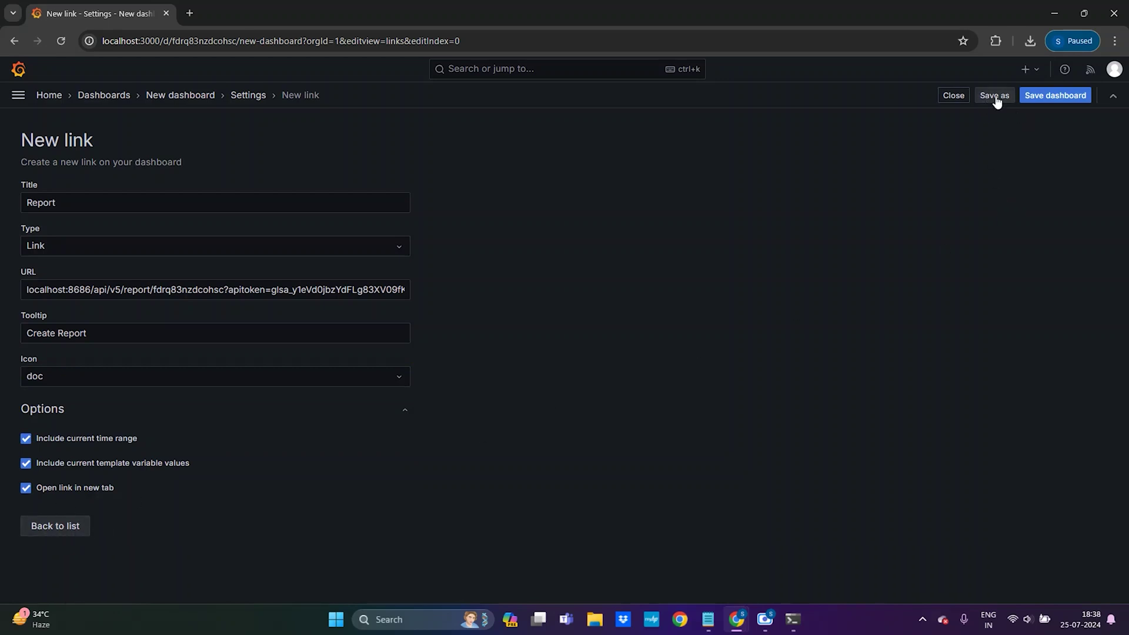
# Step: Save the dashboard and return from settings to the dashboard view
pyautogui.click(1033, 97)
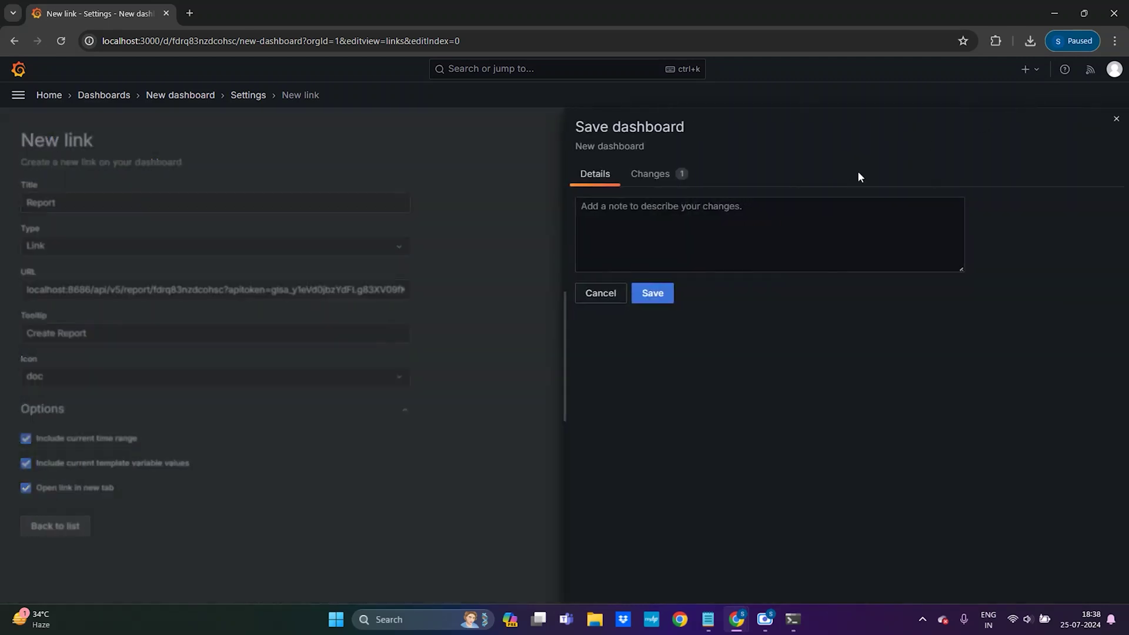
pyautogui.click(651, 294)
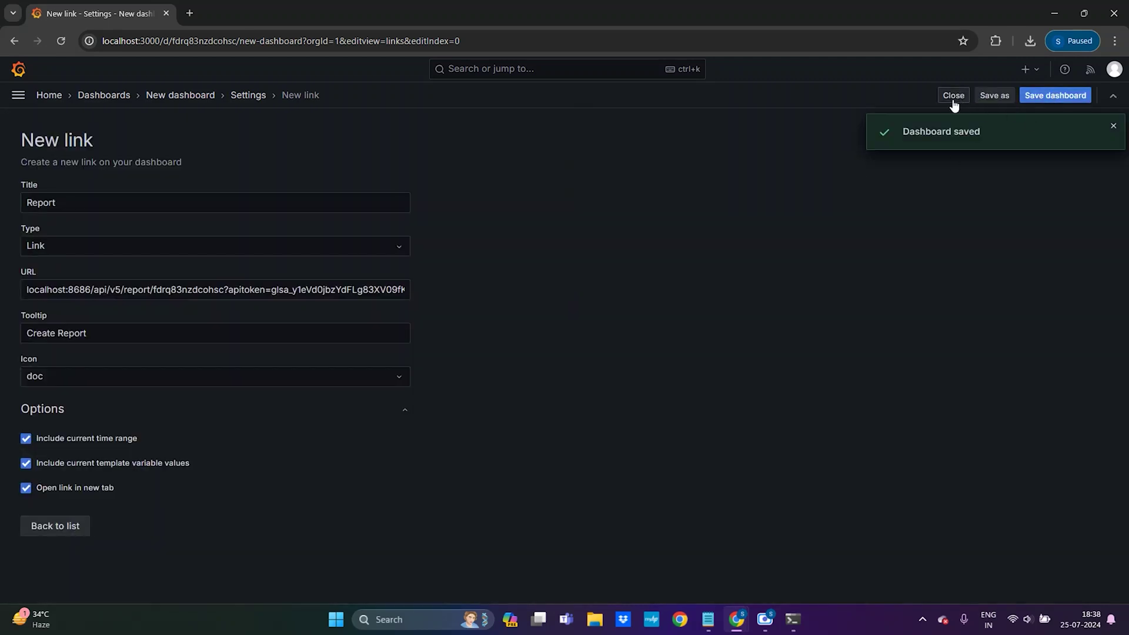
pyautogui.click(953, 97)
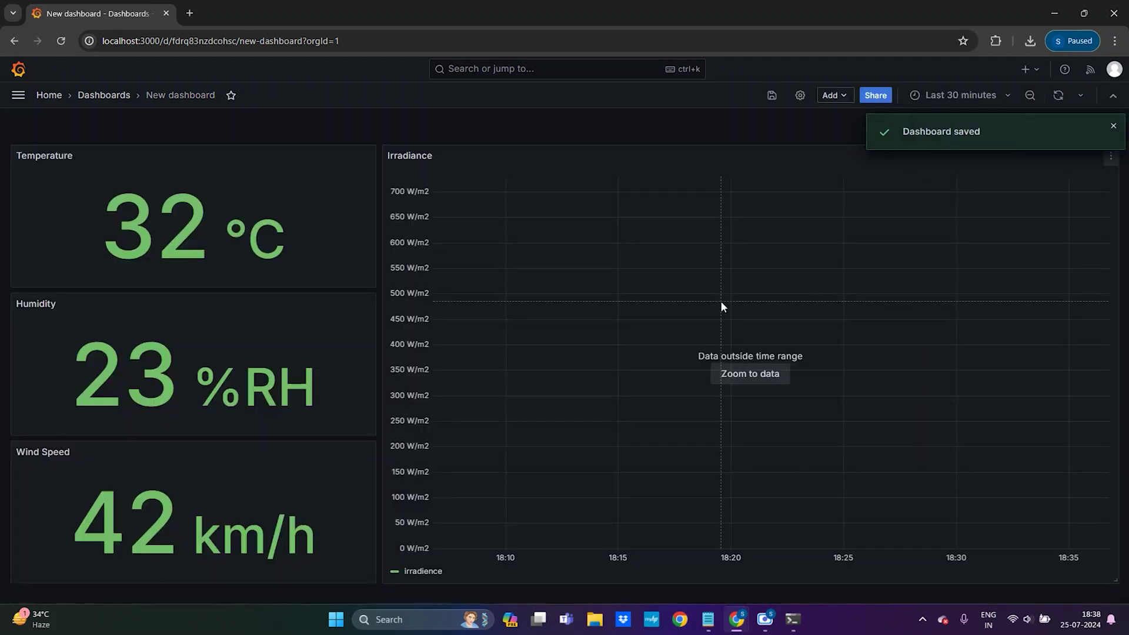
# Step: Zoom the dashboard's time range to the irradiance data, 2024-07-14 to 2024-07-25
pyautogui.click(748, 374)
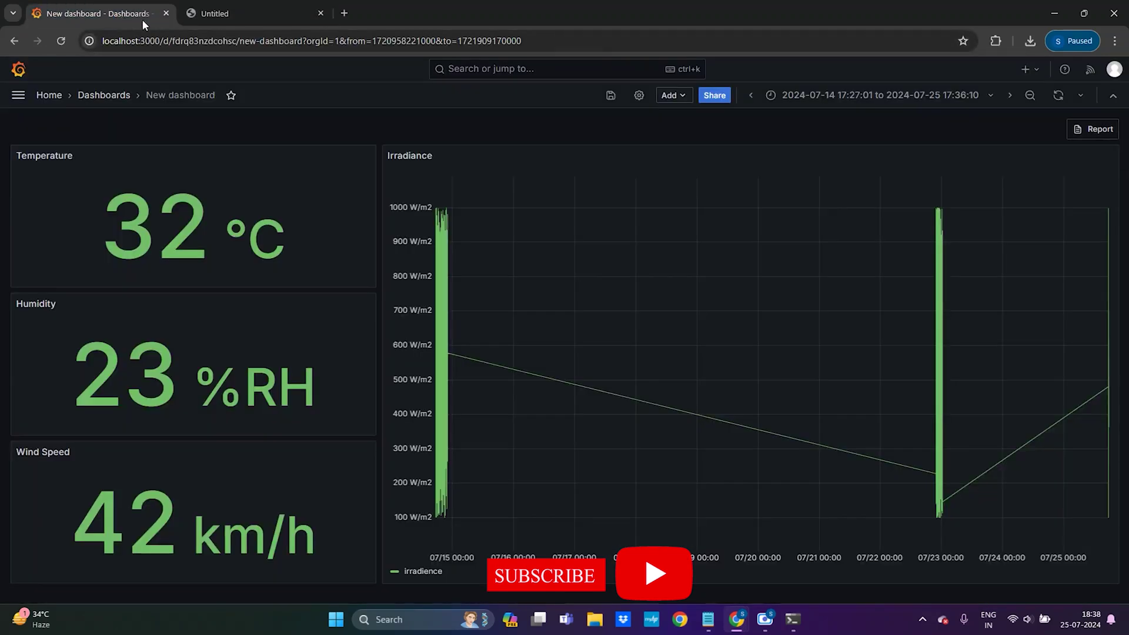
# Step: Review the three-page New dashboard report PDF for Jul 14 to Jul 25, then return to the dashboard
pyautogui.click(232, 10)
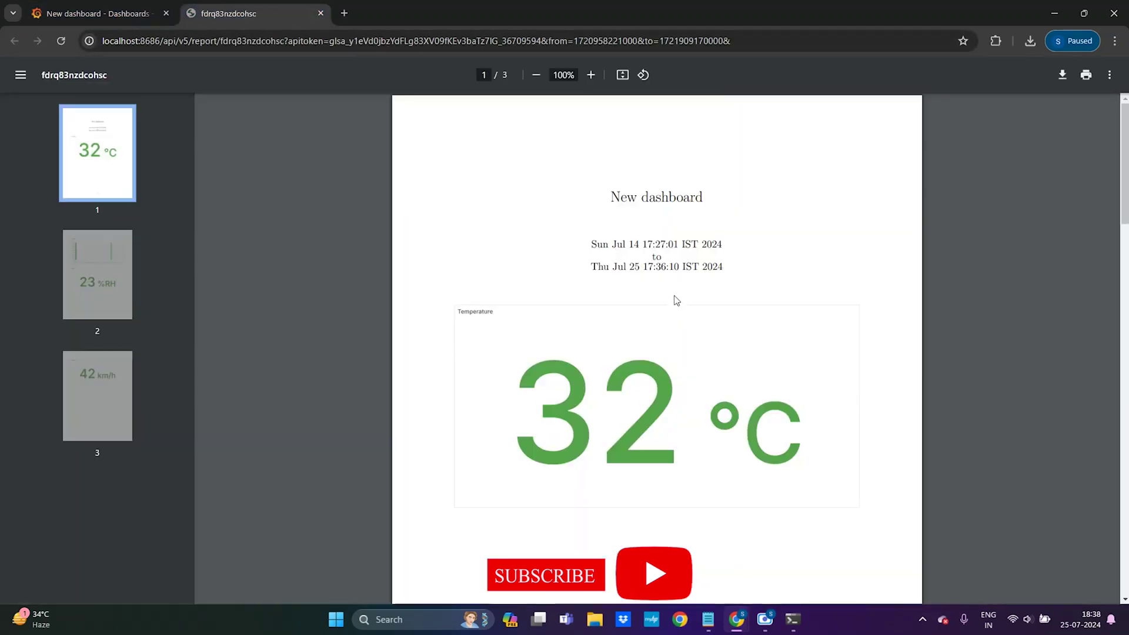
pyautogui.scroll(-1, 676, 300)
pyautogui.scroll(-3, 676, 298)
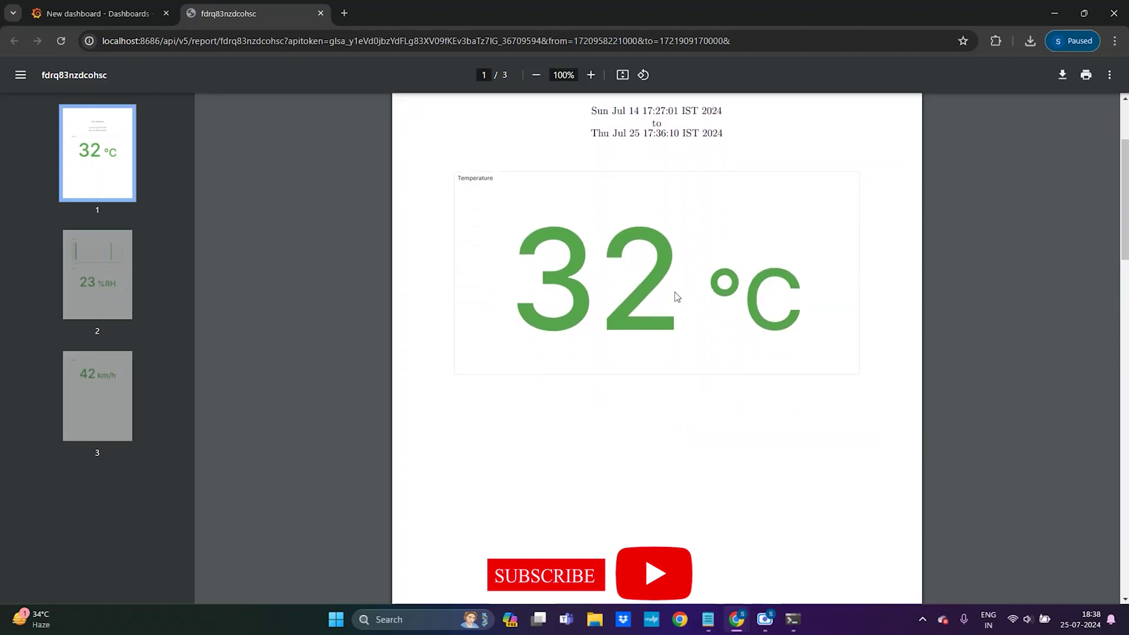
pyautogui.click(91, 14)
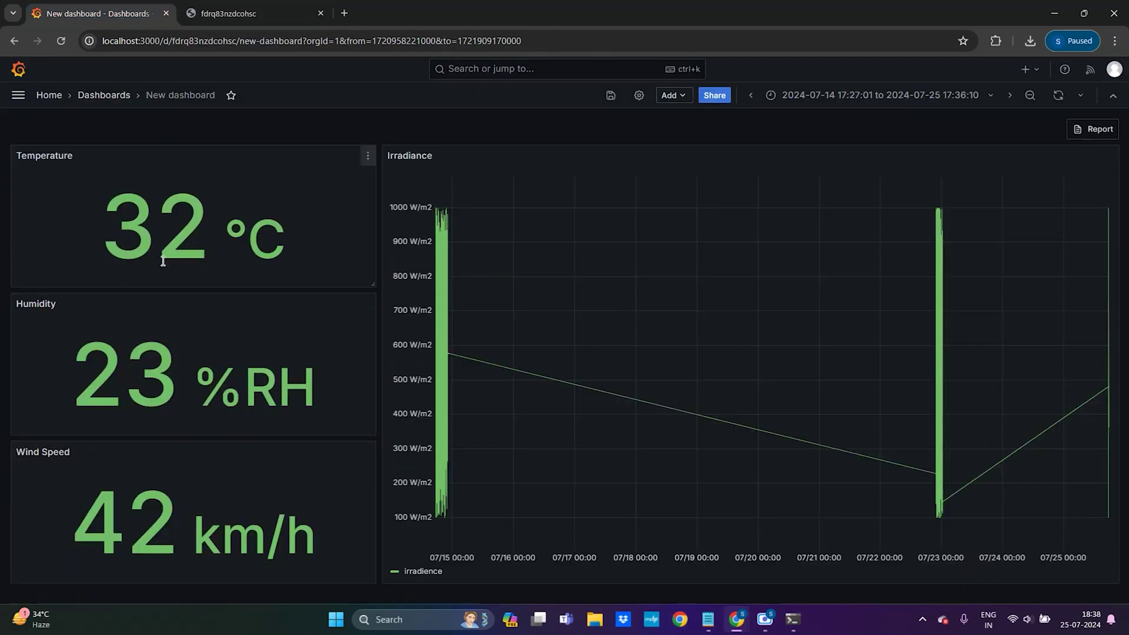
pyautogui.click(257, 12)
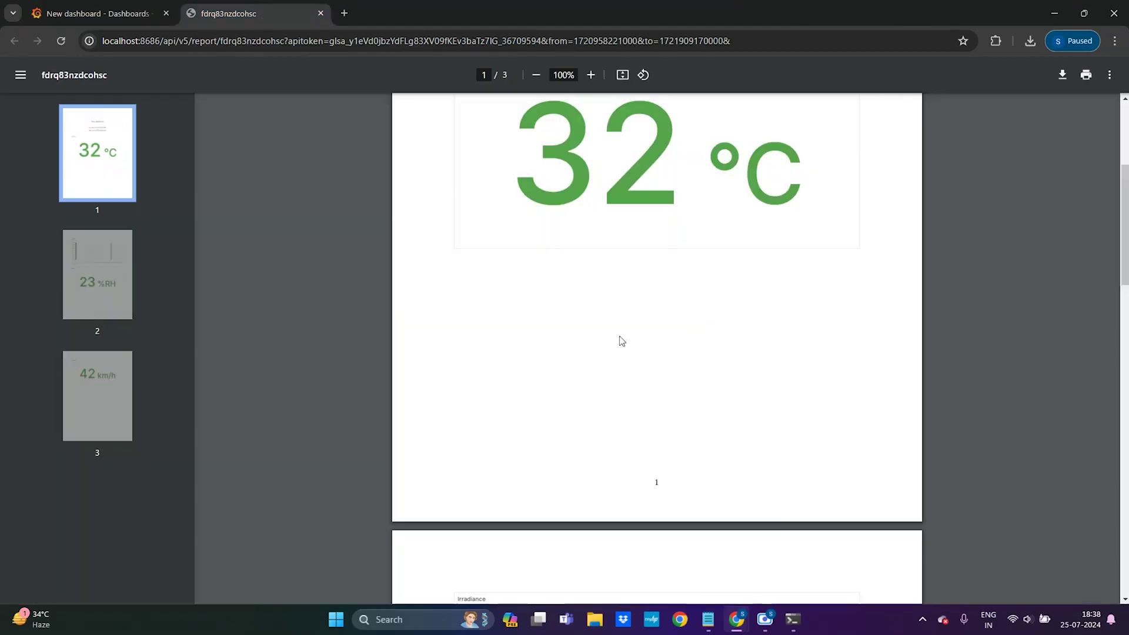
pyautogui.scroll(-10, 622, 338)
pyautogui.scroll(8, 626, 331)
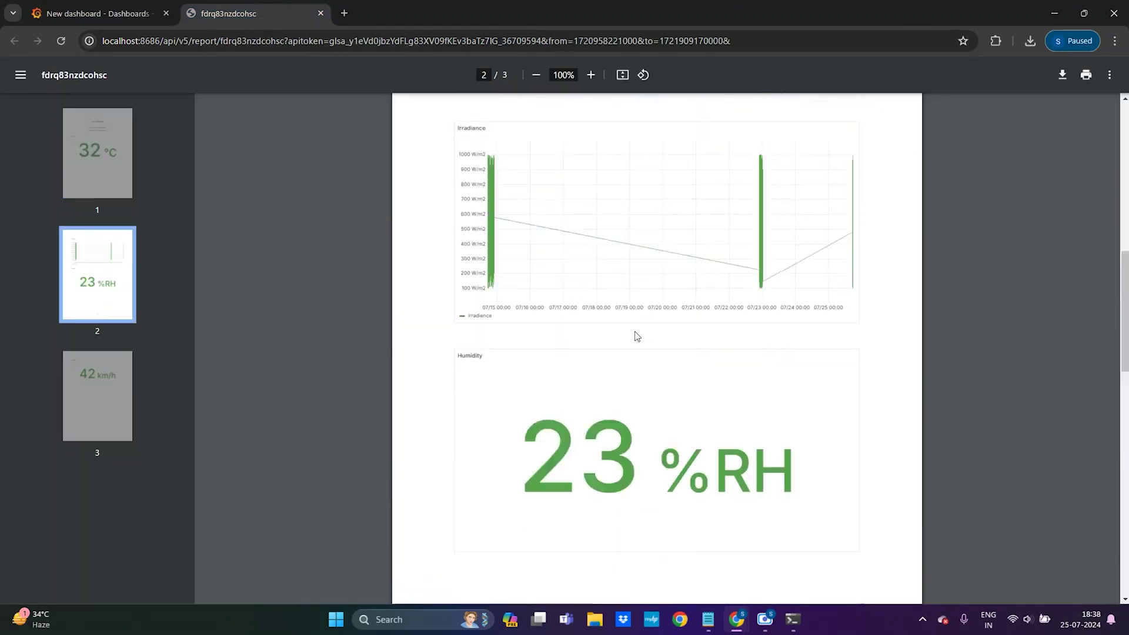
pyautogui.click(132, 6)
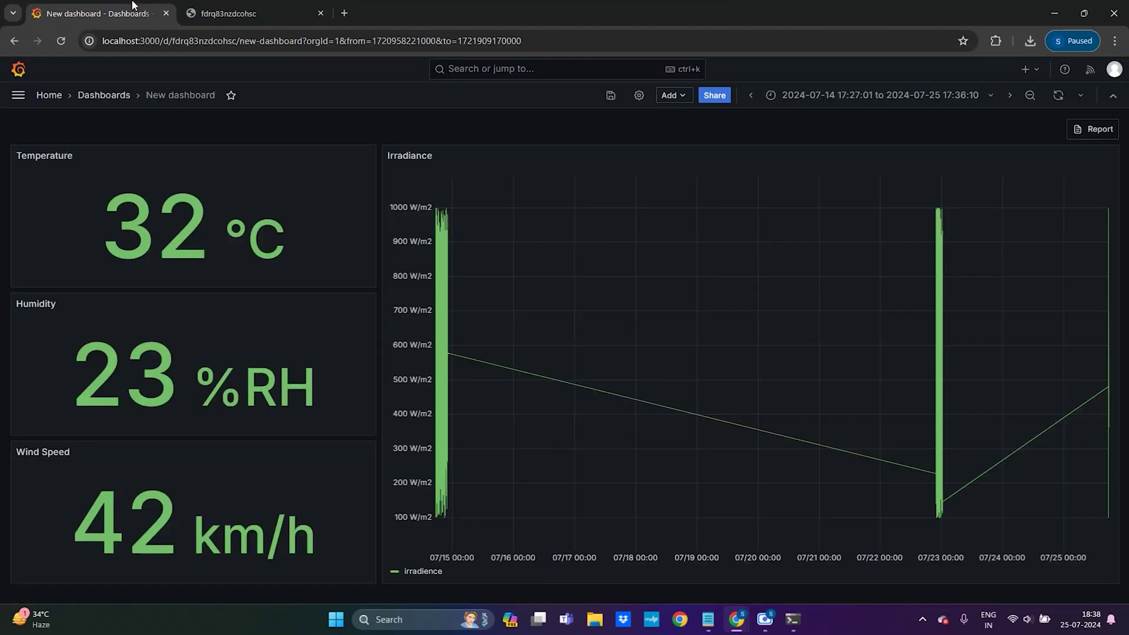
# Step: Try the Last 15 minutes and Last 5 minutes ranges, zooming each back to the data
pyautogui.click(826, 96)
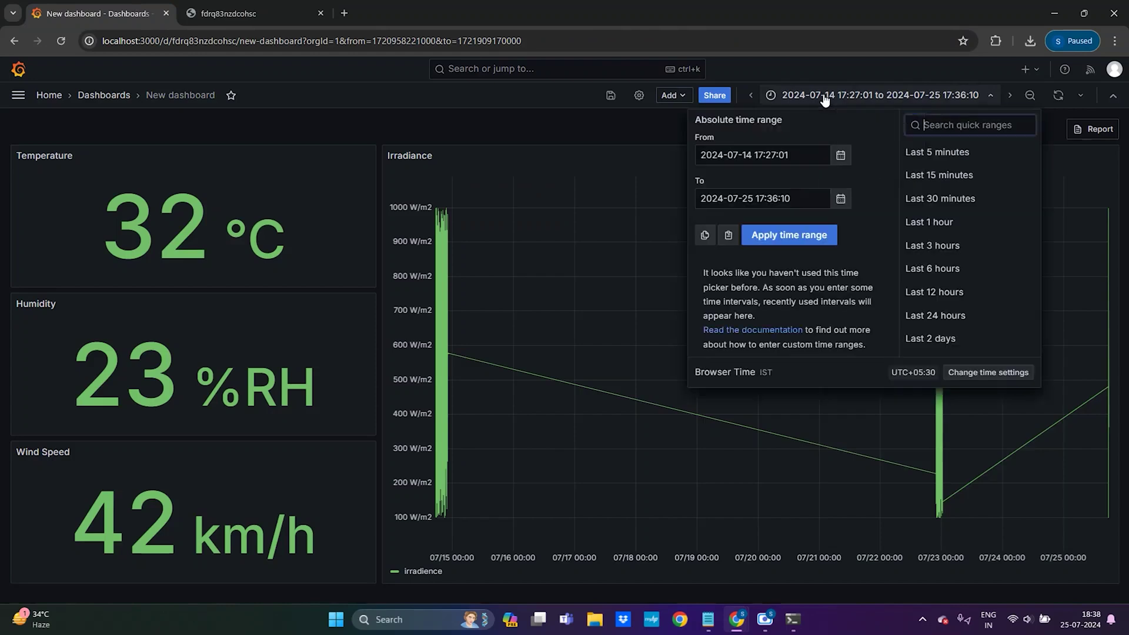
pyautogui.click(941, 175)
pyautogui.click(738, 381)
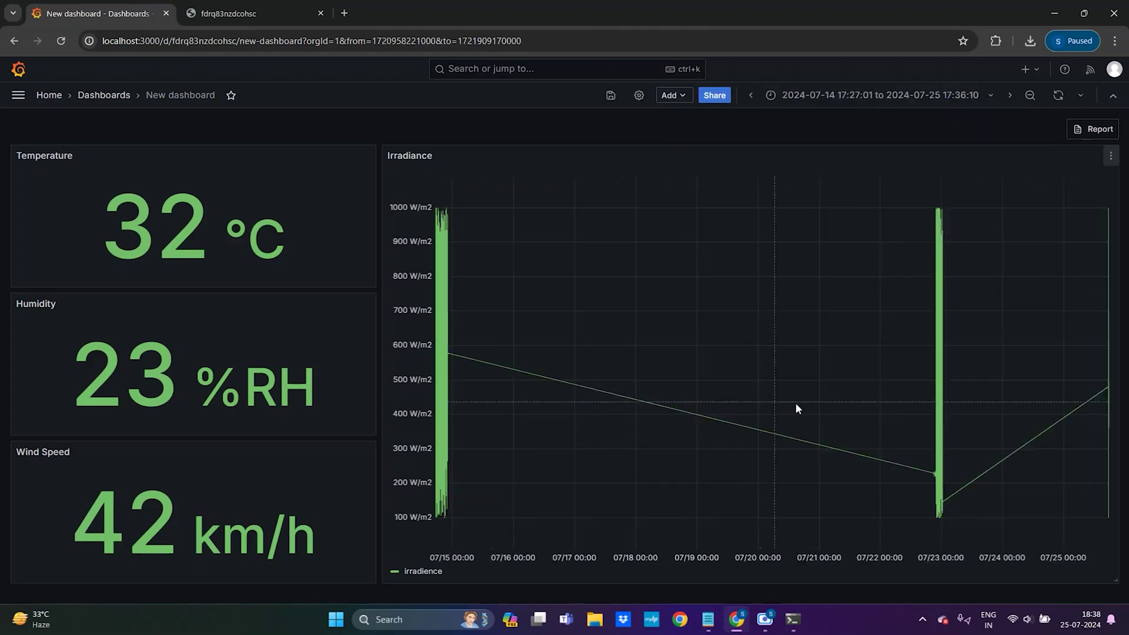
pyautogui.click(861, 94)
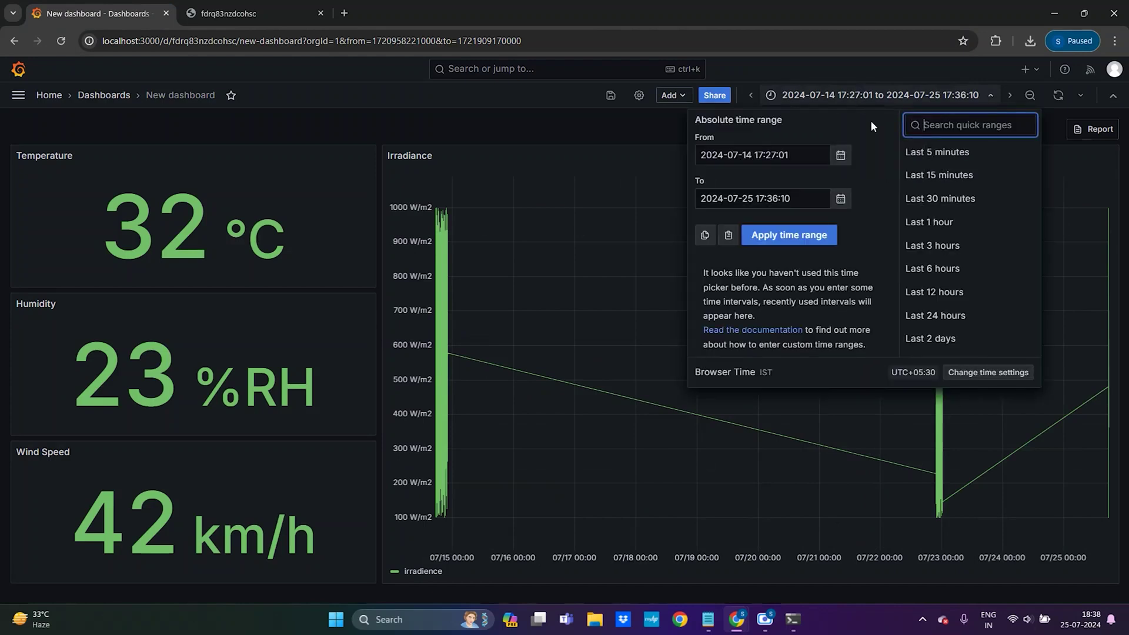
pyautogui.click(926, 151)
pyautogui.click(752, 379)
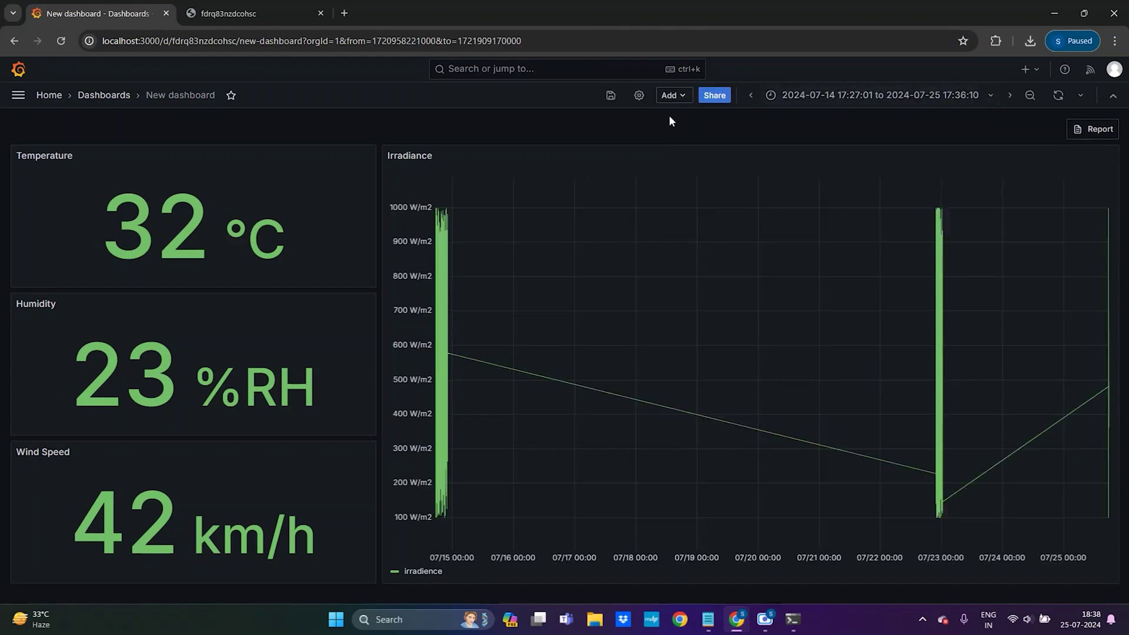
# Step: Set the range to Last 3 hours and review the Jul 25 15:39–18:39 report PDF
pyautogui.click(847, 98)
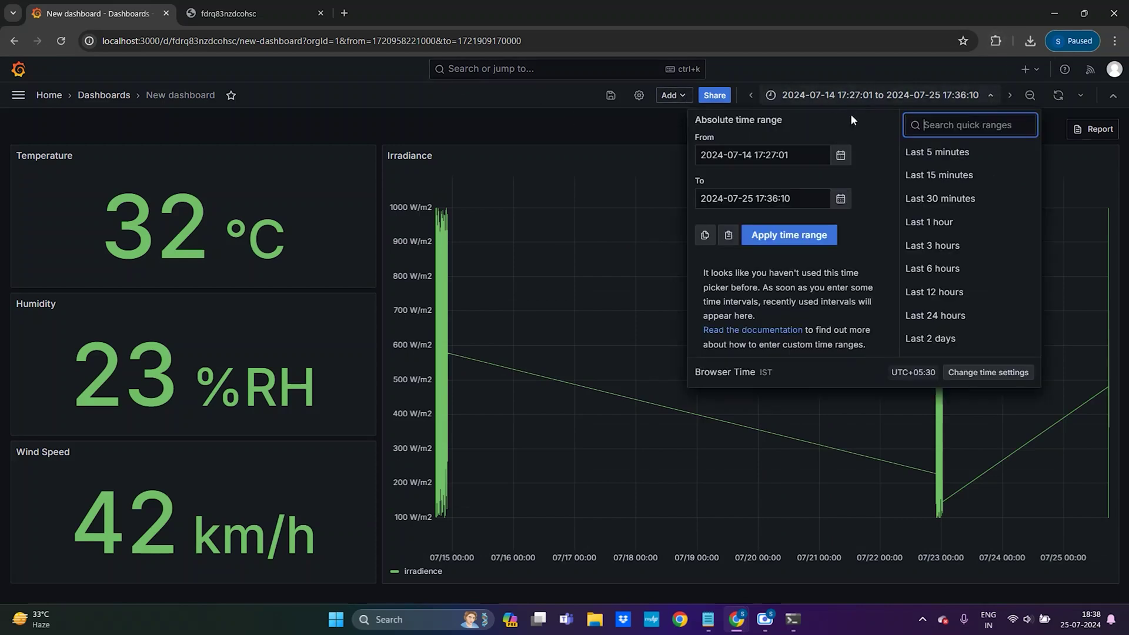
pyautogui.click(935, 245)
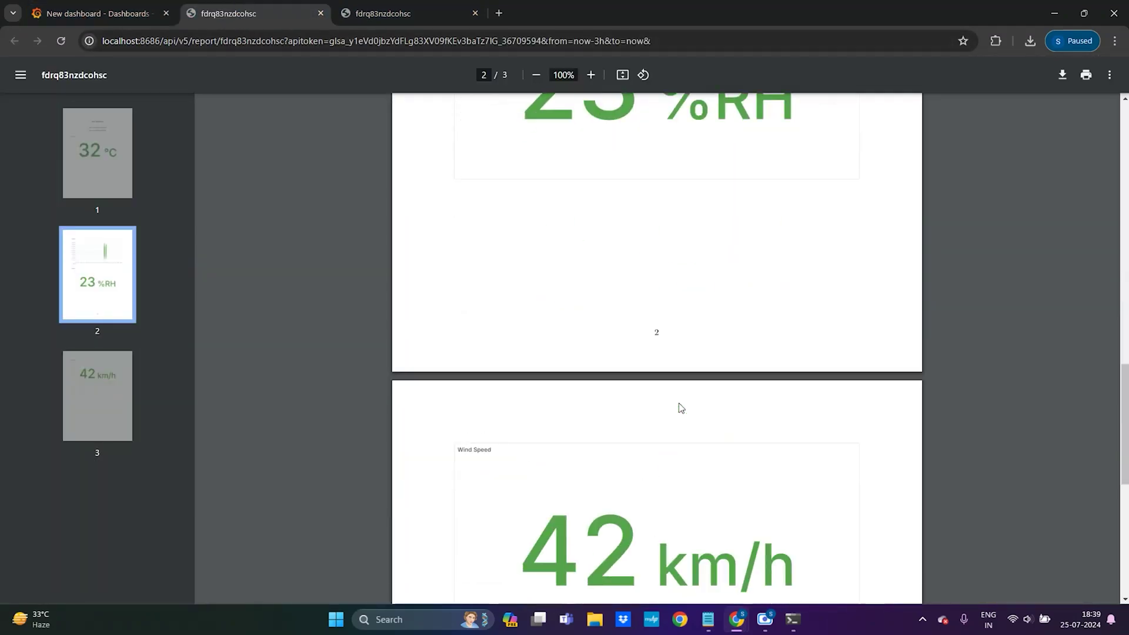
pyautogui.scroll(-1, 681, 408)
pyautogui.scroll(20, 666, 389)
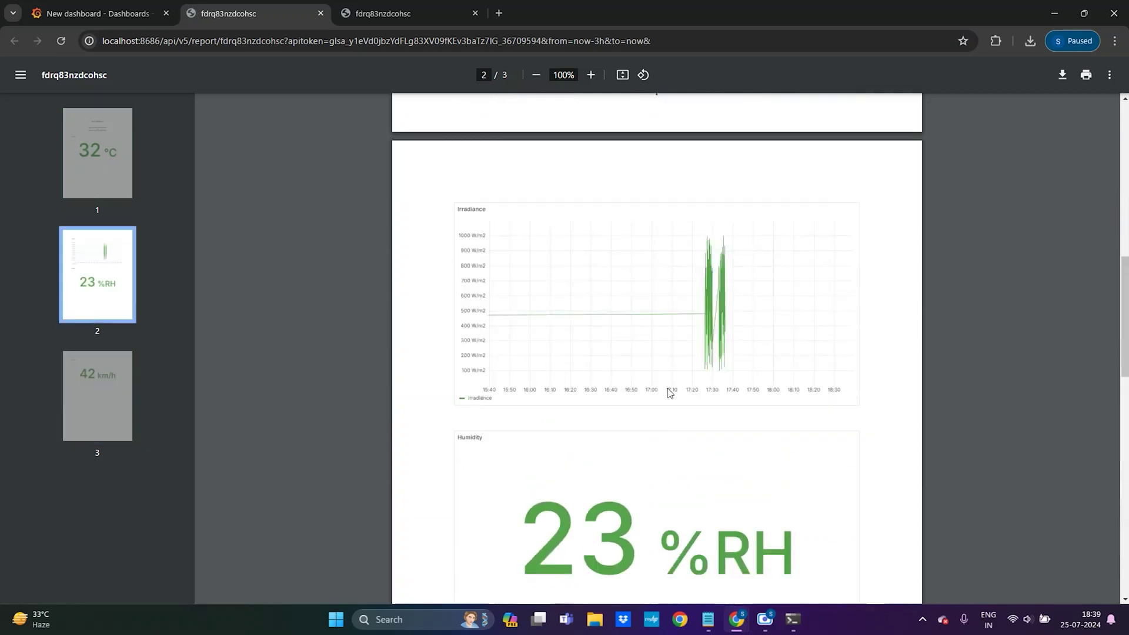
pyautogui.click(117, 14)
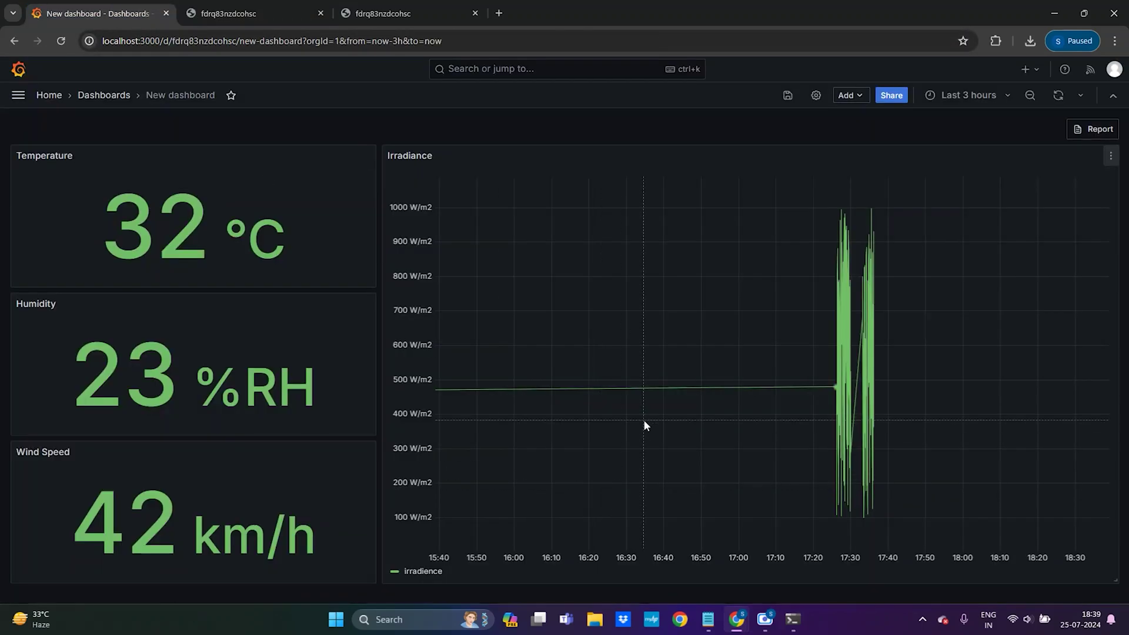